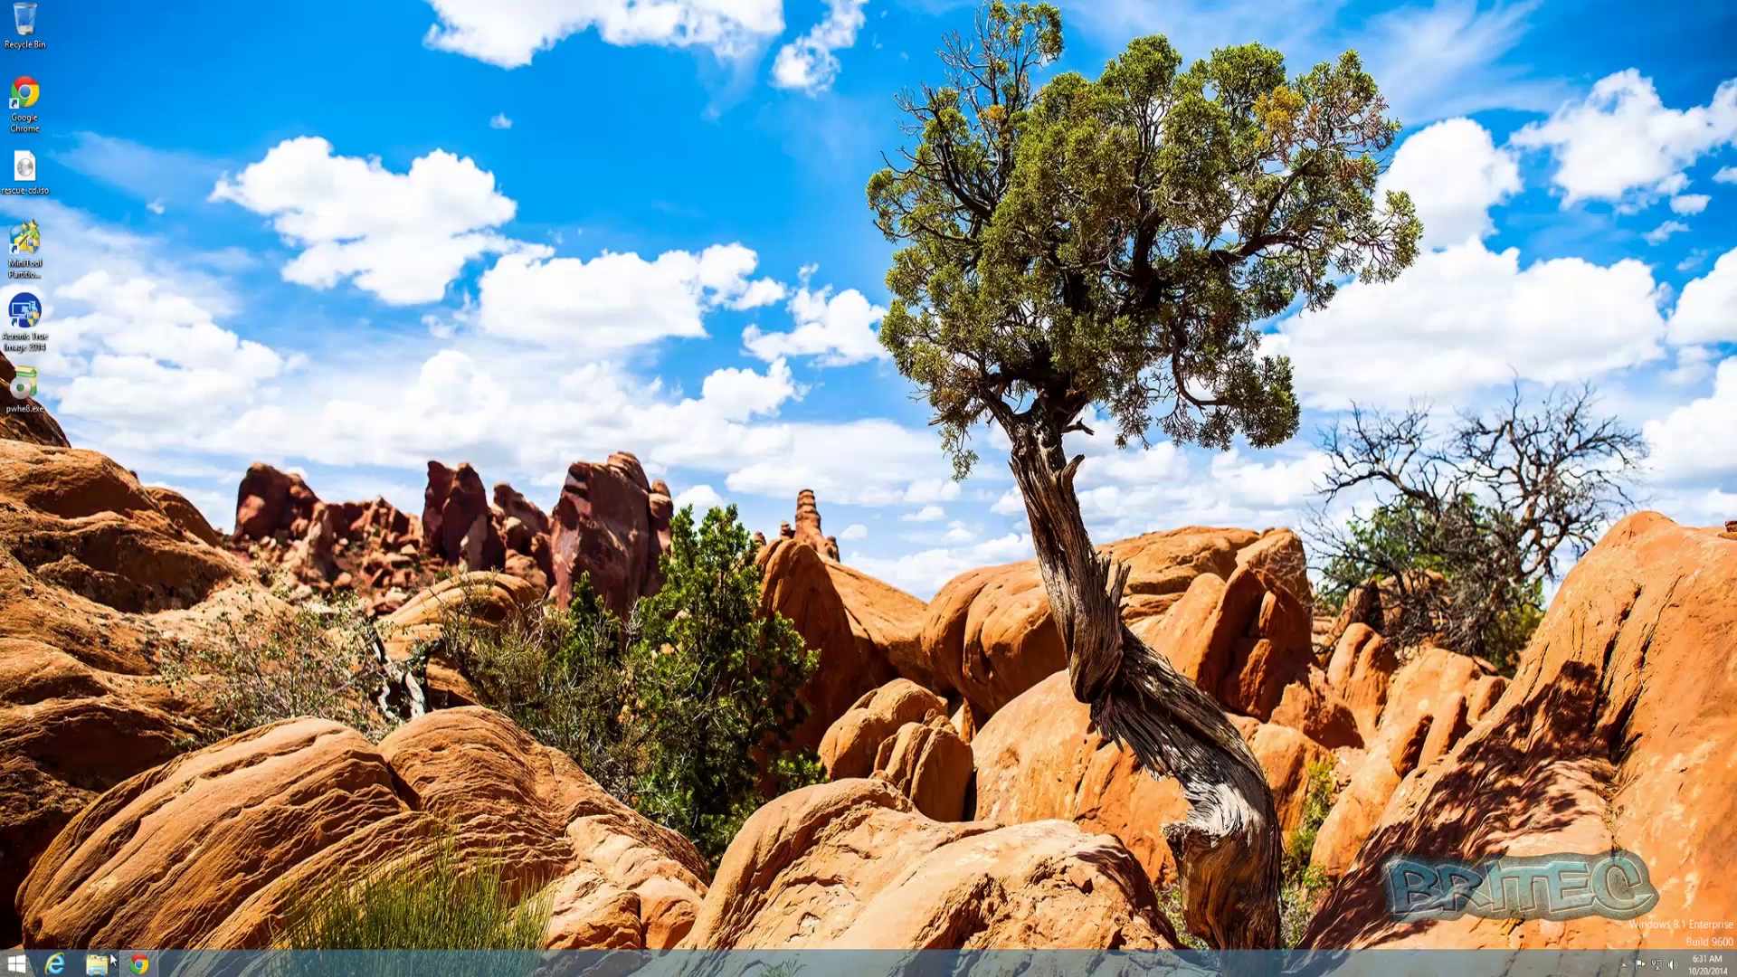
Open the MiniTool Partition Wizard download page in Chrome from the desktop shortcut
{"action": "left_click", "coordinate": [138, 963]}
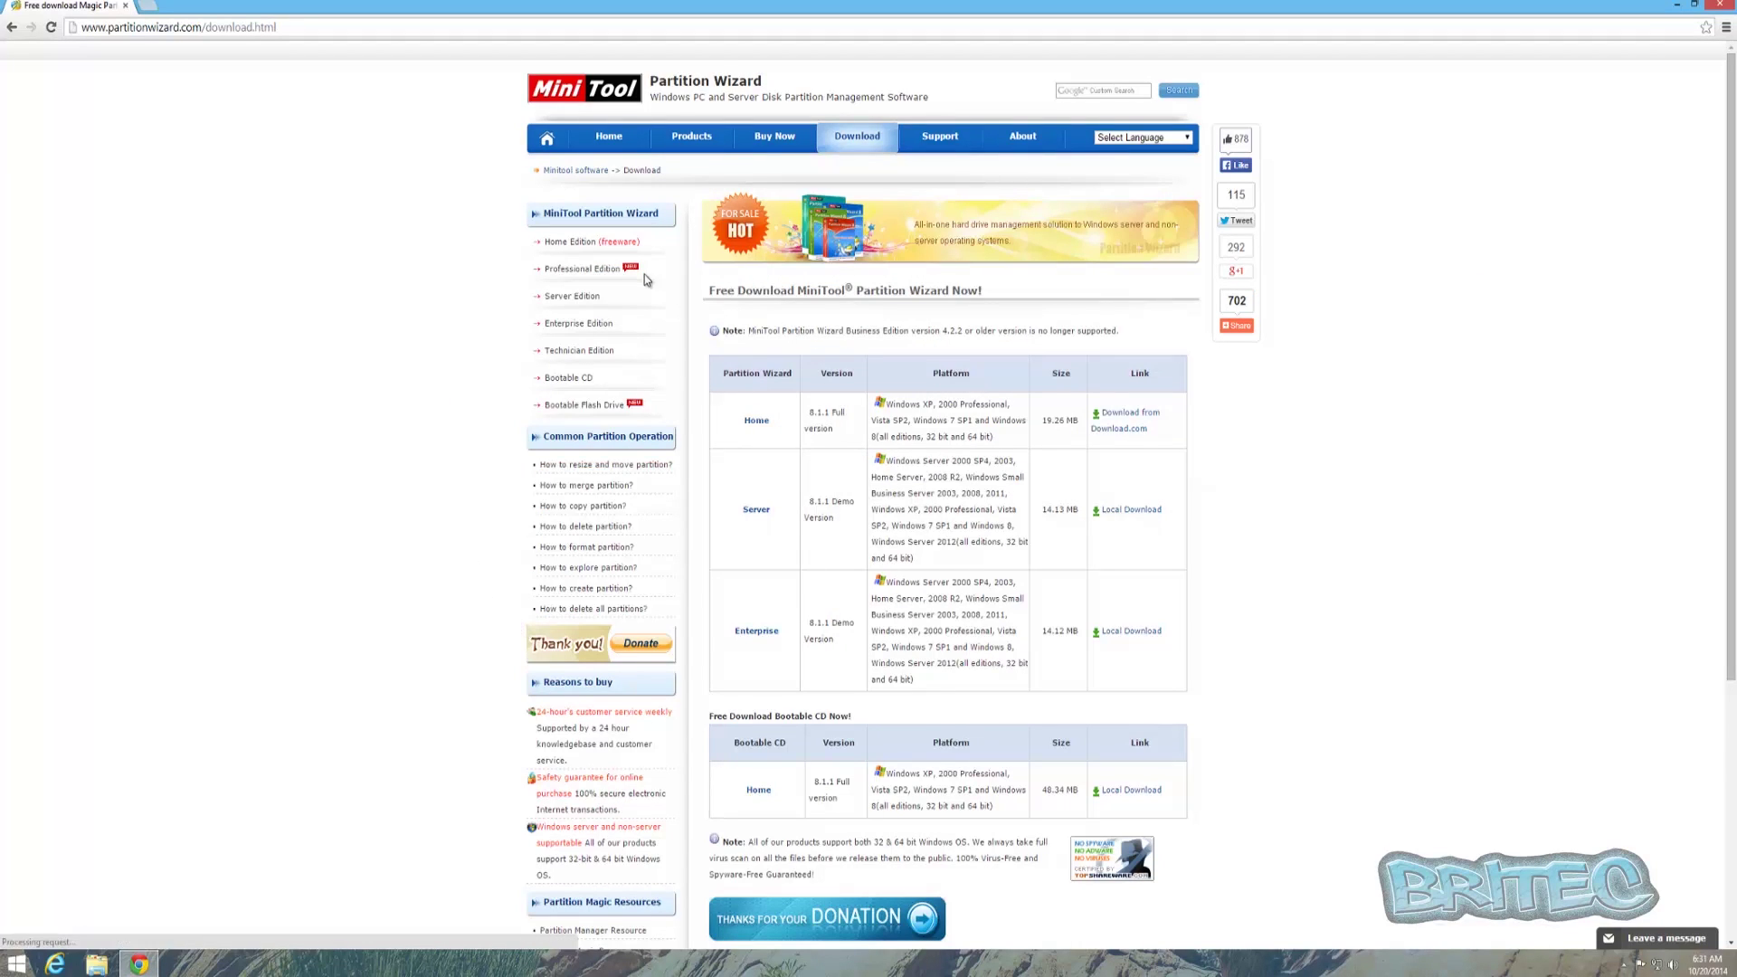
Follow a link on the download page, then minimize Chrome to show the desktop
{"action": "left_click", "coordinate": [574, 249]}
{"action": "left_click", "coordinate": [1677, 5]}
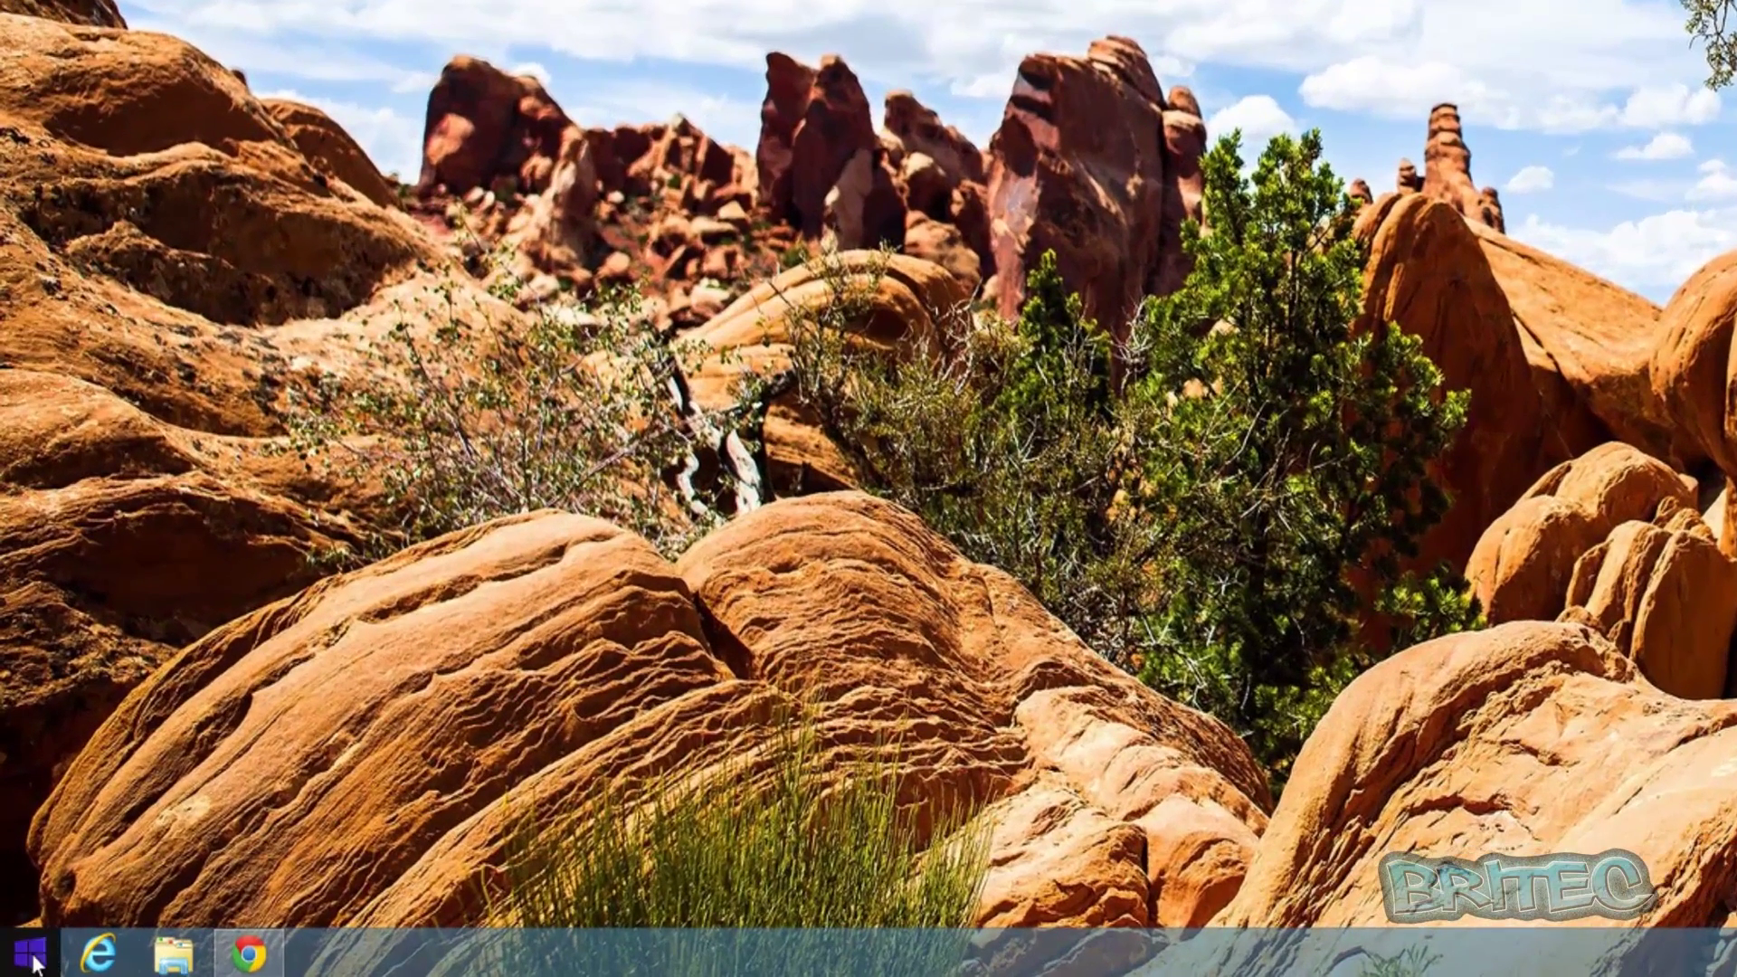
Open Disk Management from the Win+X menu and enlarge its window
{"action": "right_click", "coordinate": [36, 961]}
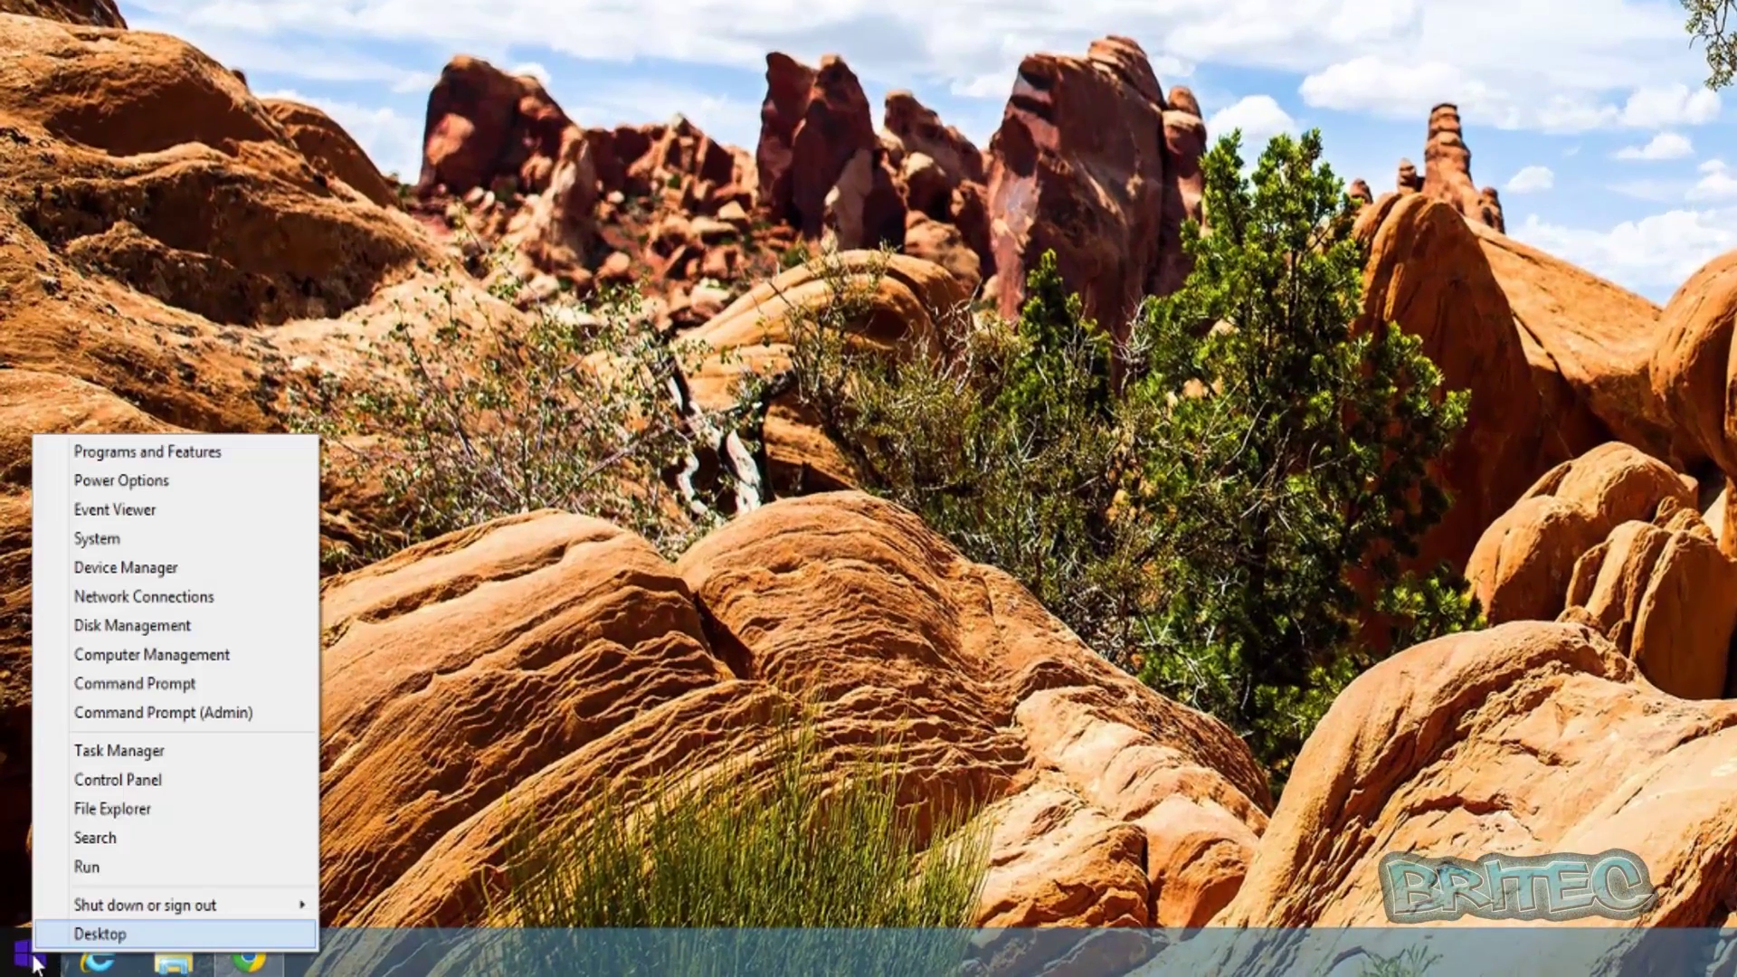
{"action": "left_click", "coordinate": [132, 626]}
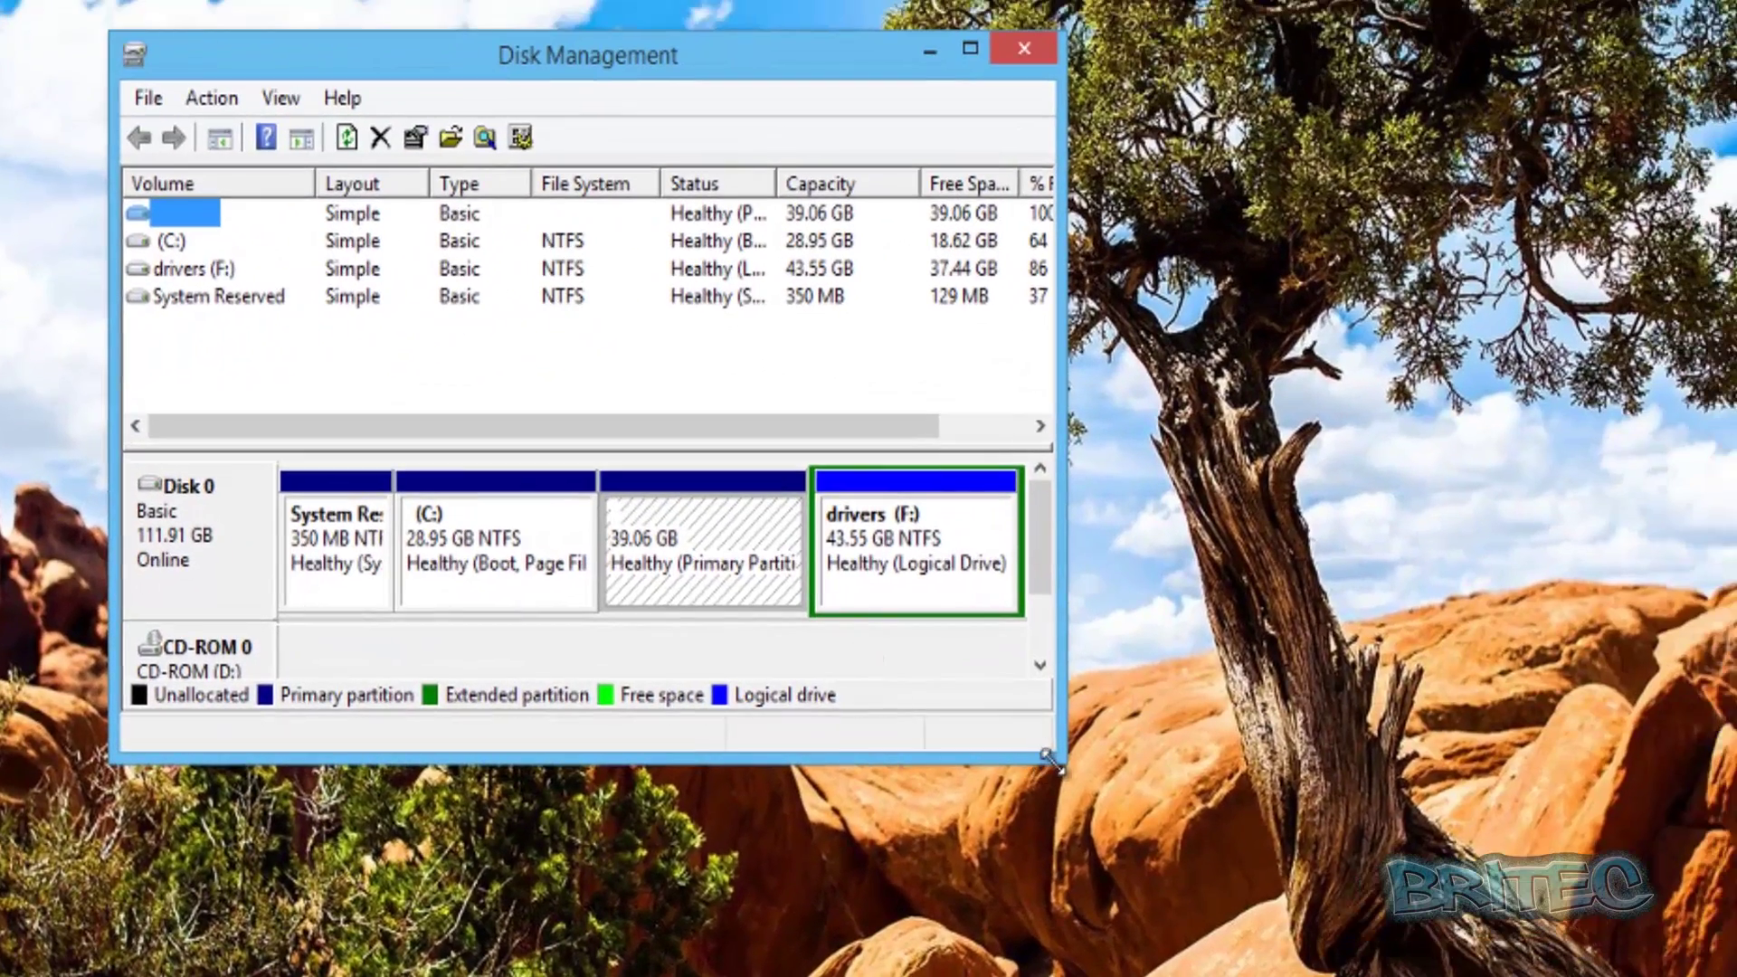
{"action": "left_click_drag", "start_coordinate": [1049, 758], "coordinate": [1152, 826]}
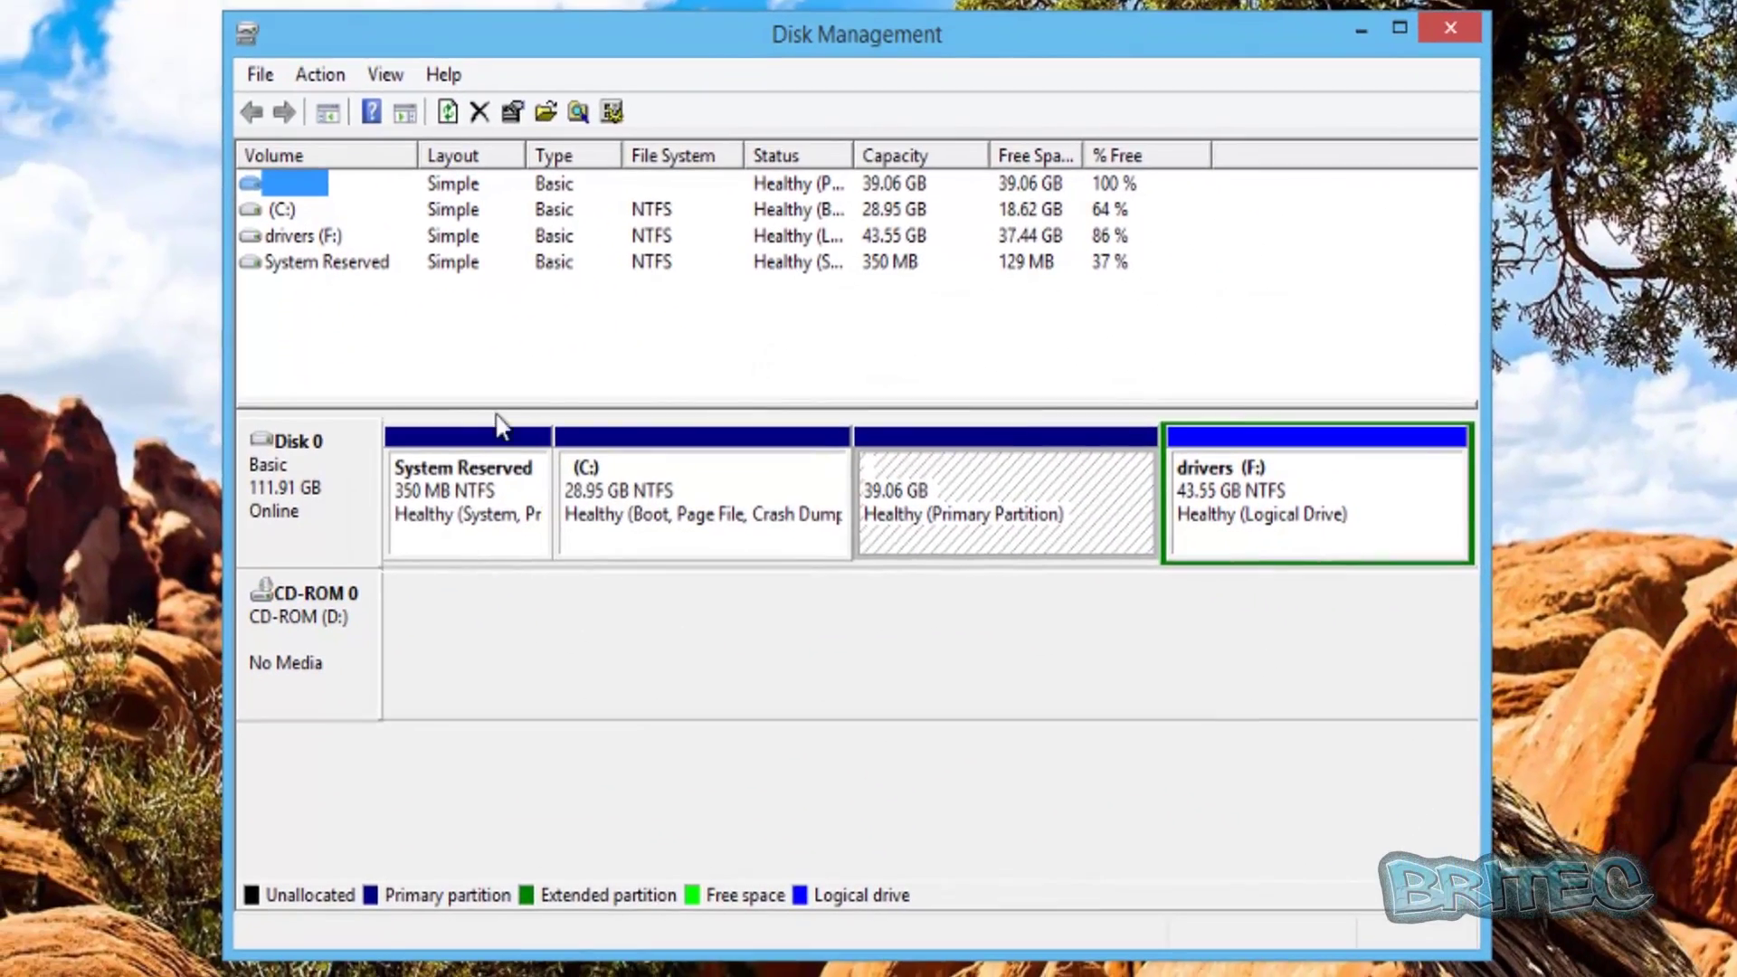
Compare the F:, C: and unnamed 39.06 GB volumes, and check the unnamed volume's actions without changing anything
{"action": "left_click", "coordinate": [288, 238]}
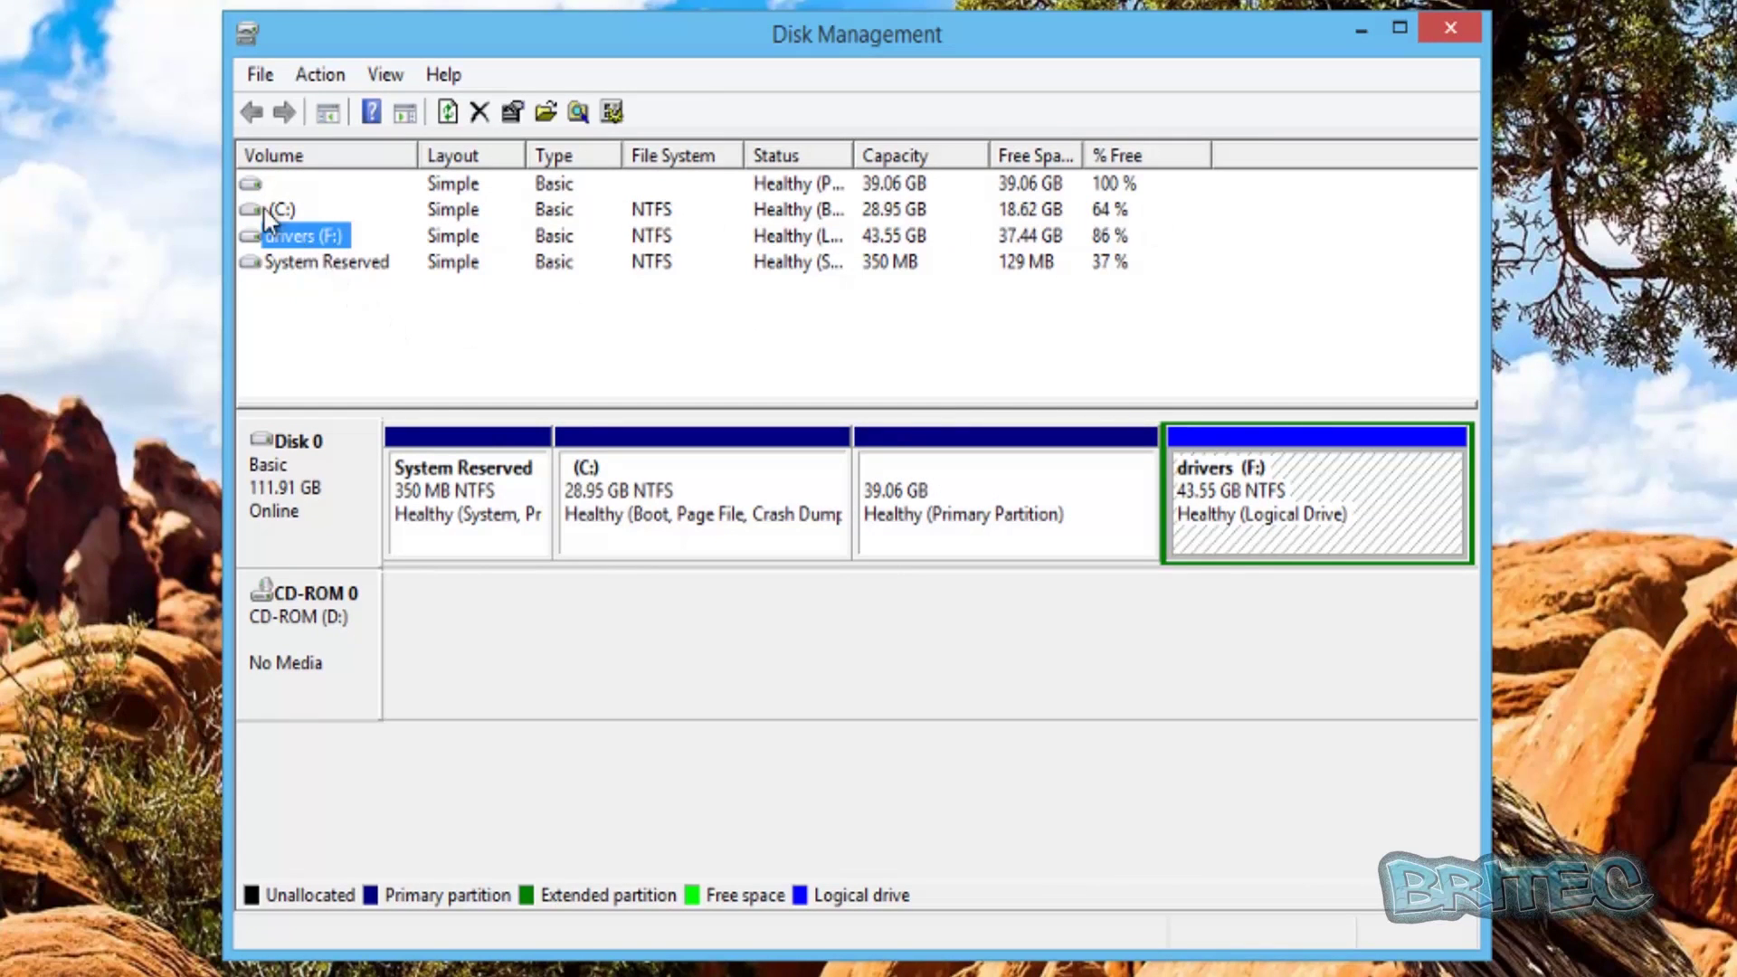
{"action": "left_click", "coordinate": [269, 211]}
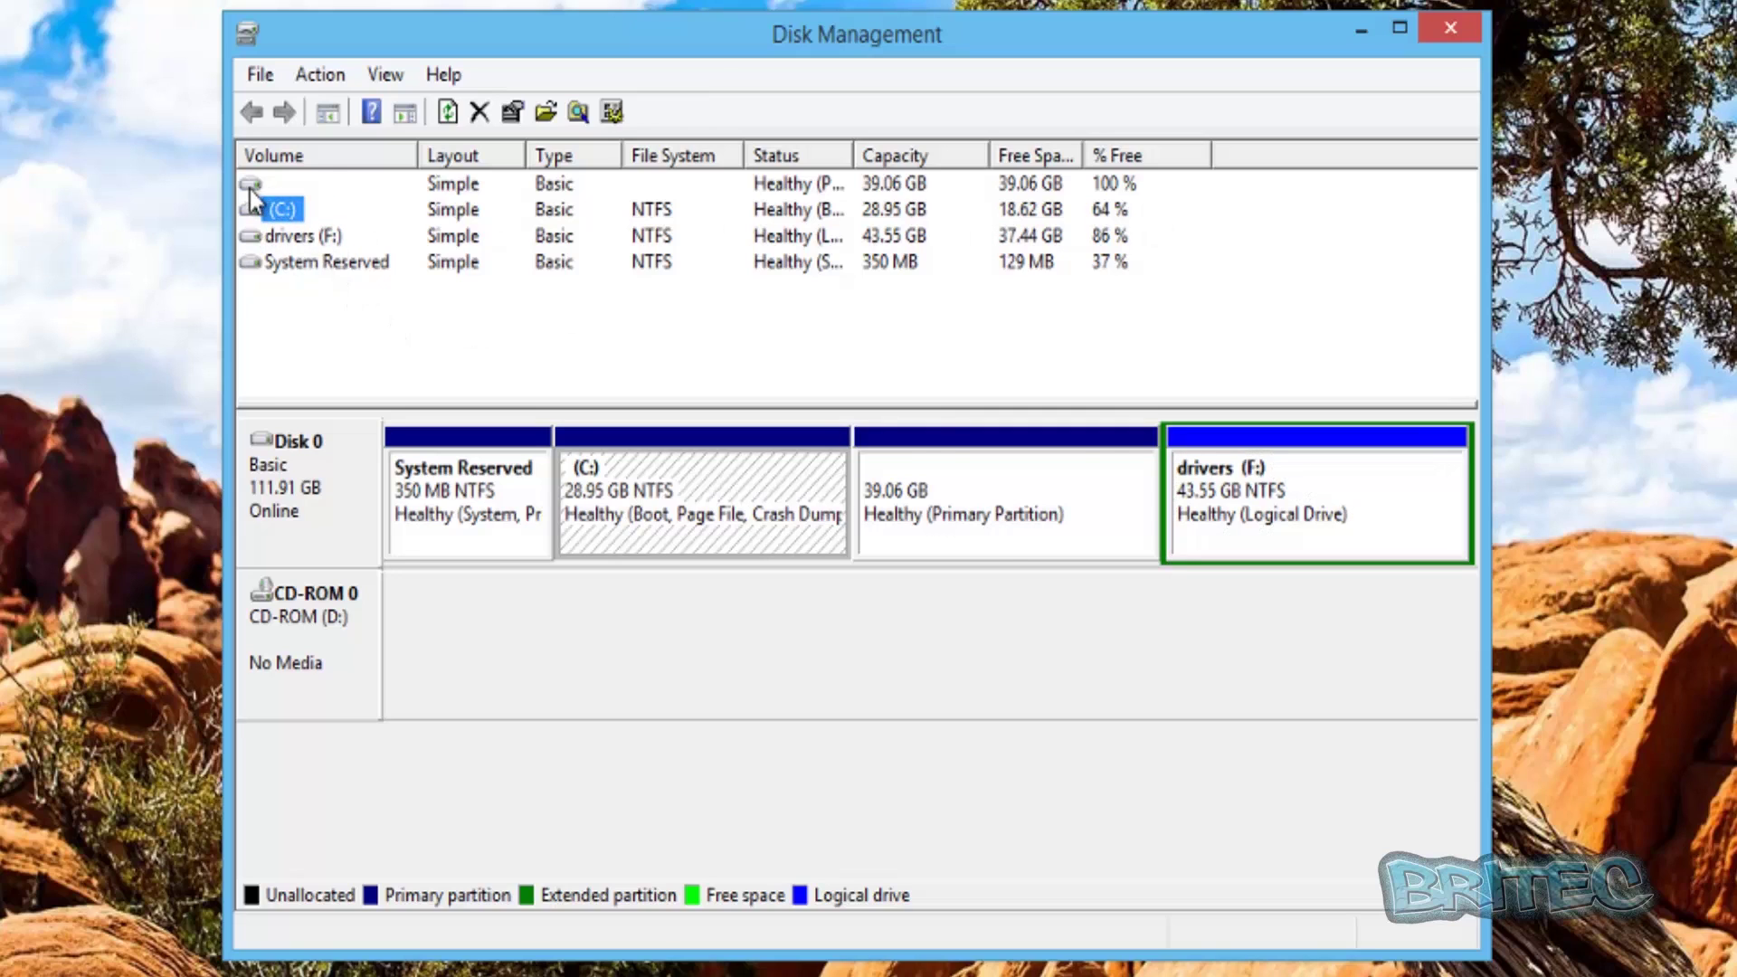
{"action": "left_click", "coordinate": [281, 186]}
{"action": "left_click", "coordinate": [292, 214]}
{"action": "left_click", "coordinate": [286, 190]}
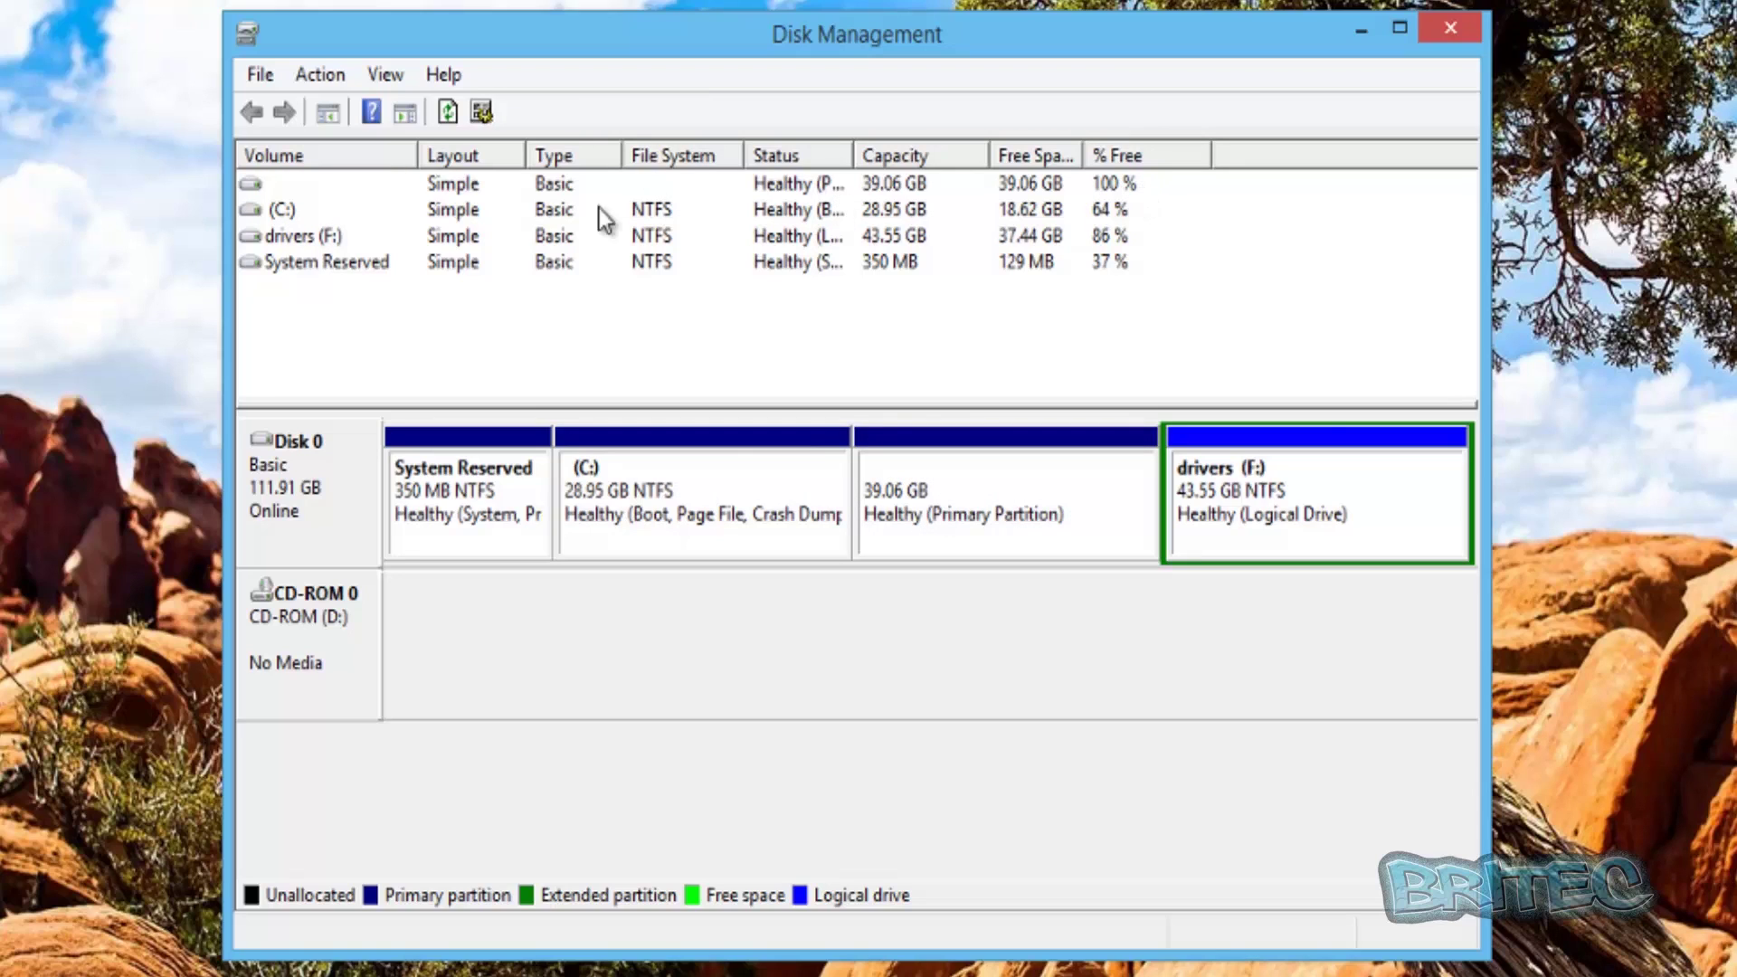
{"action": "left_click", "coordinate": [249, 183]}
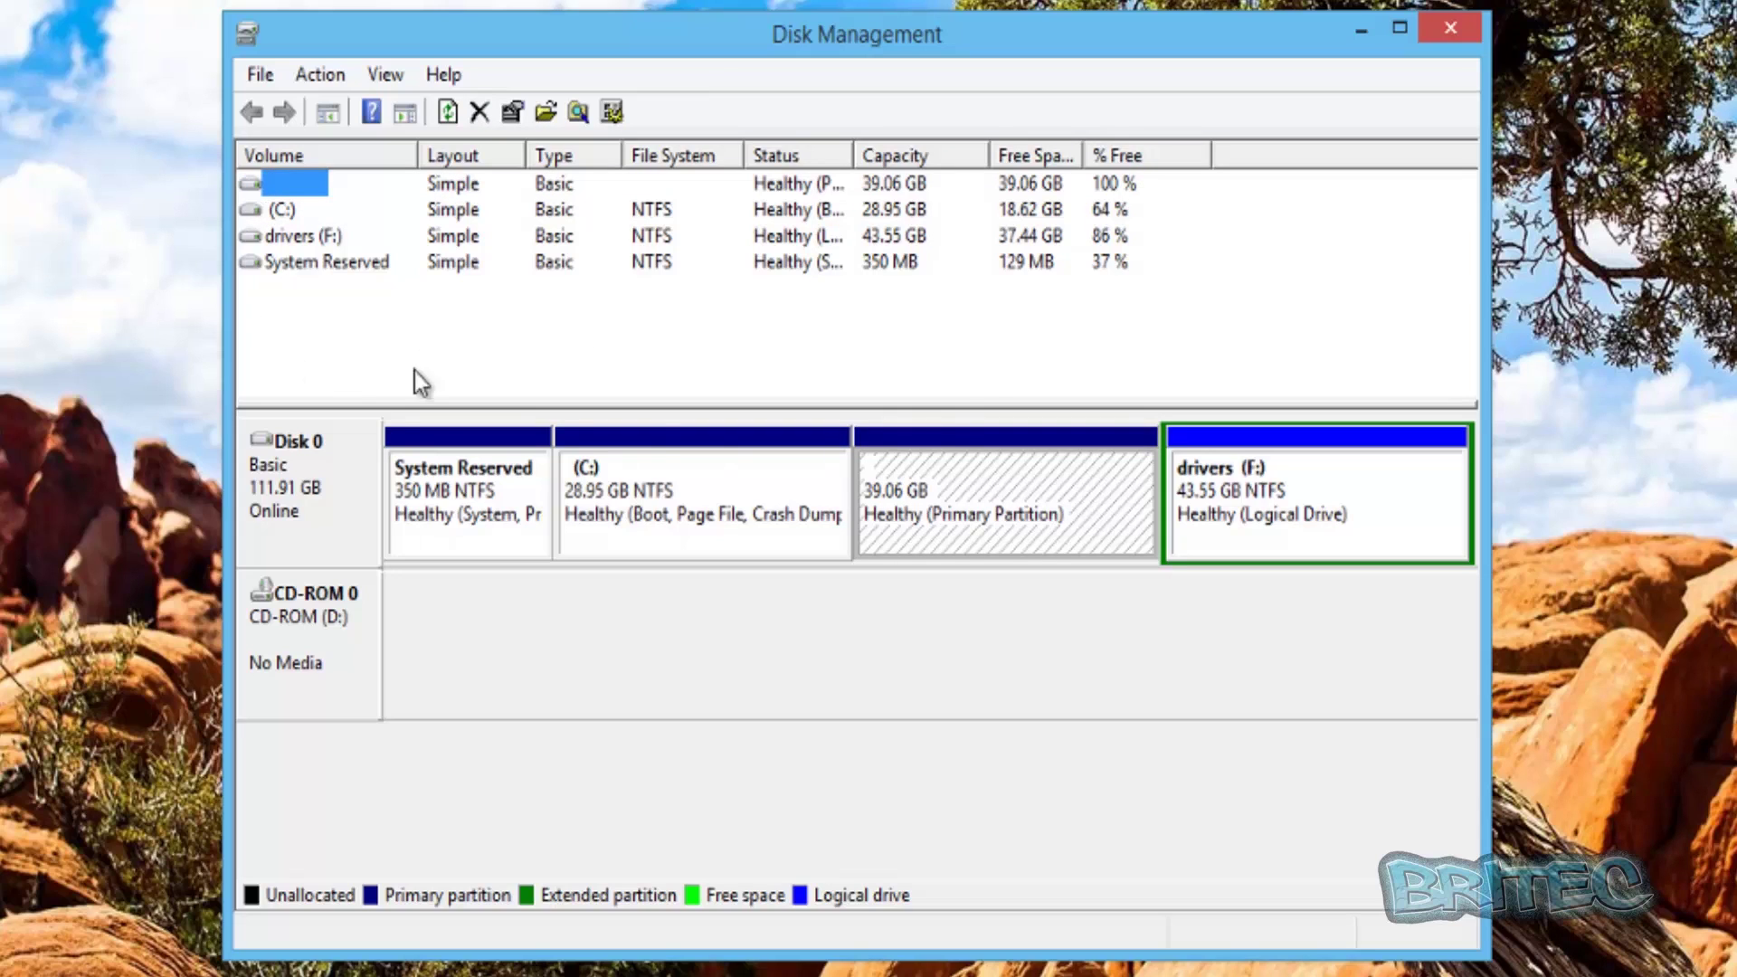
{"action": "right_click", "coordinate": [304, 186]}
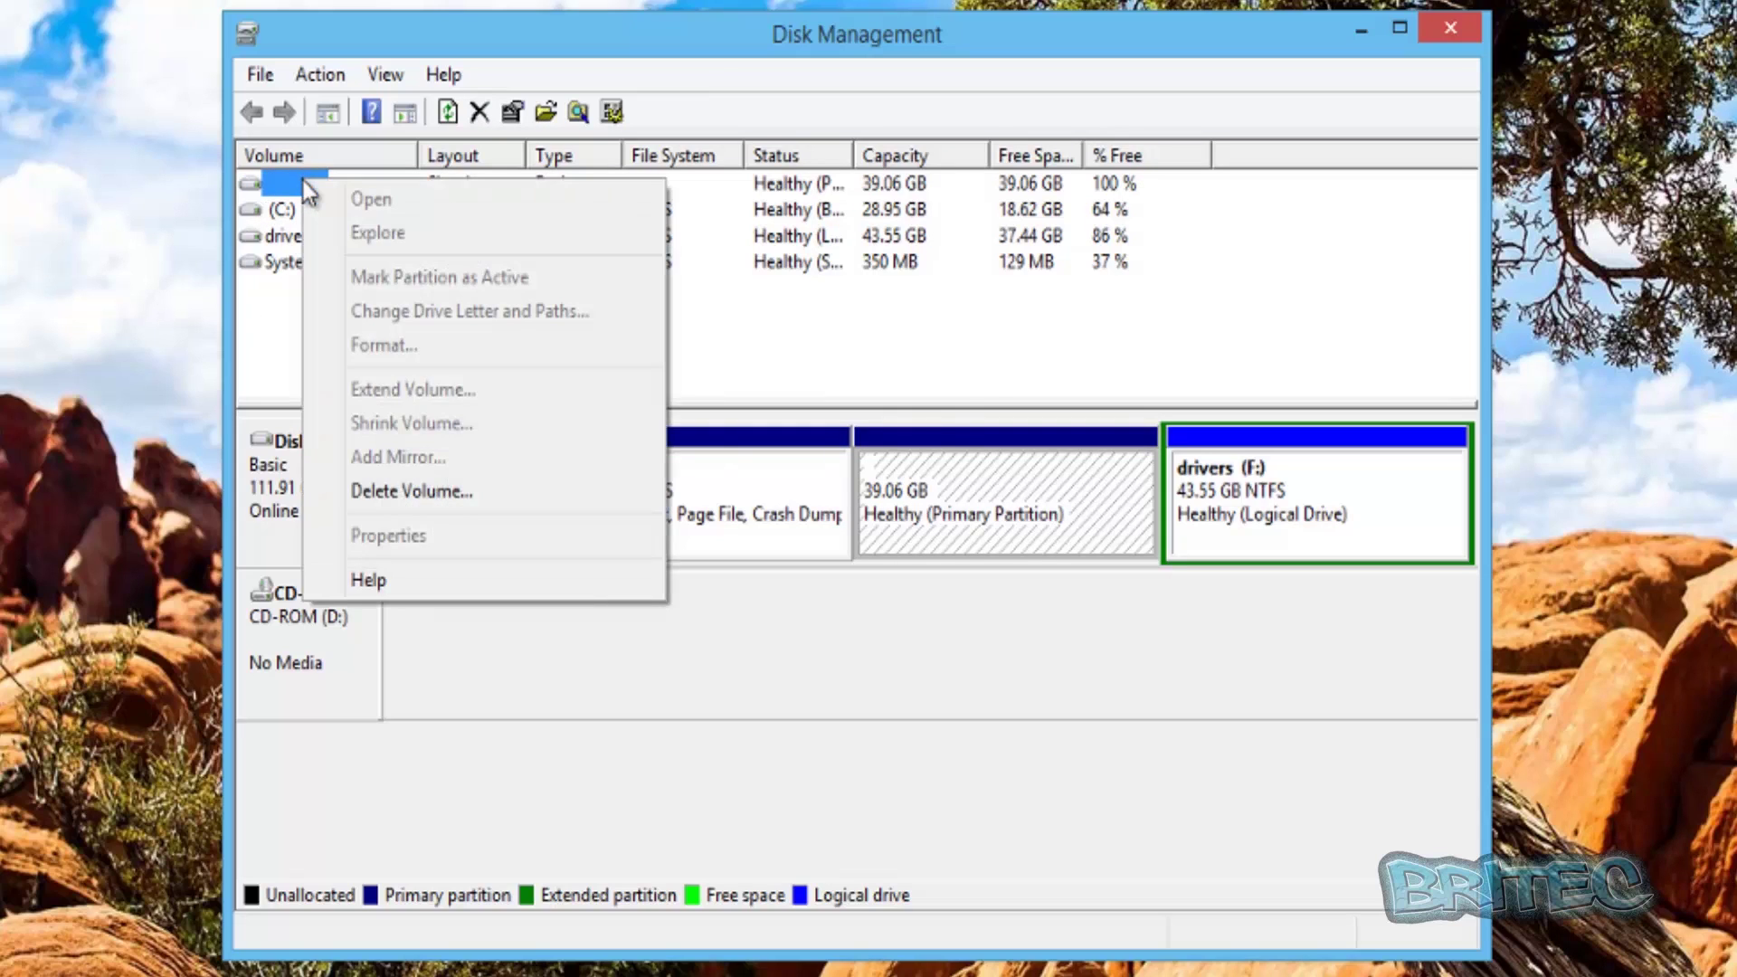
{"action": "left_click", "coordinate": [852, 599]}
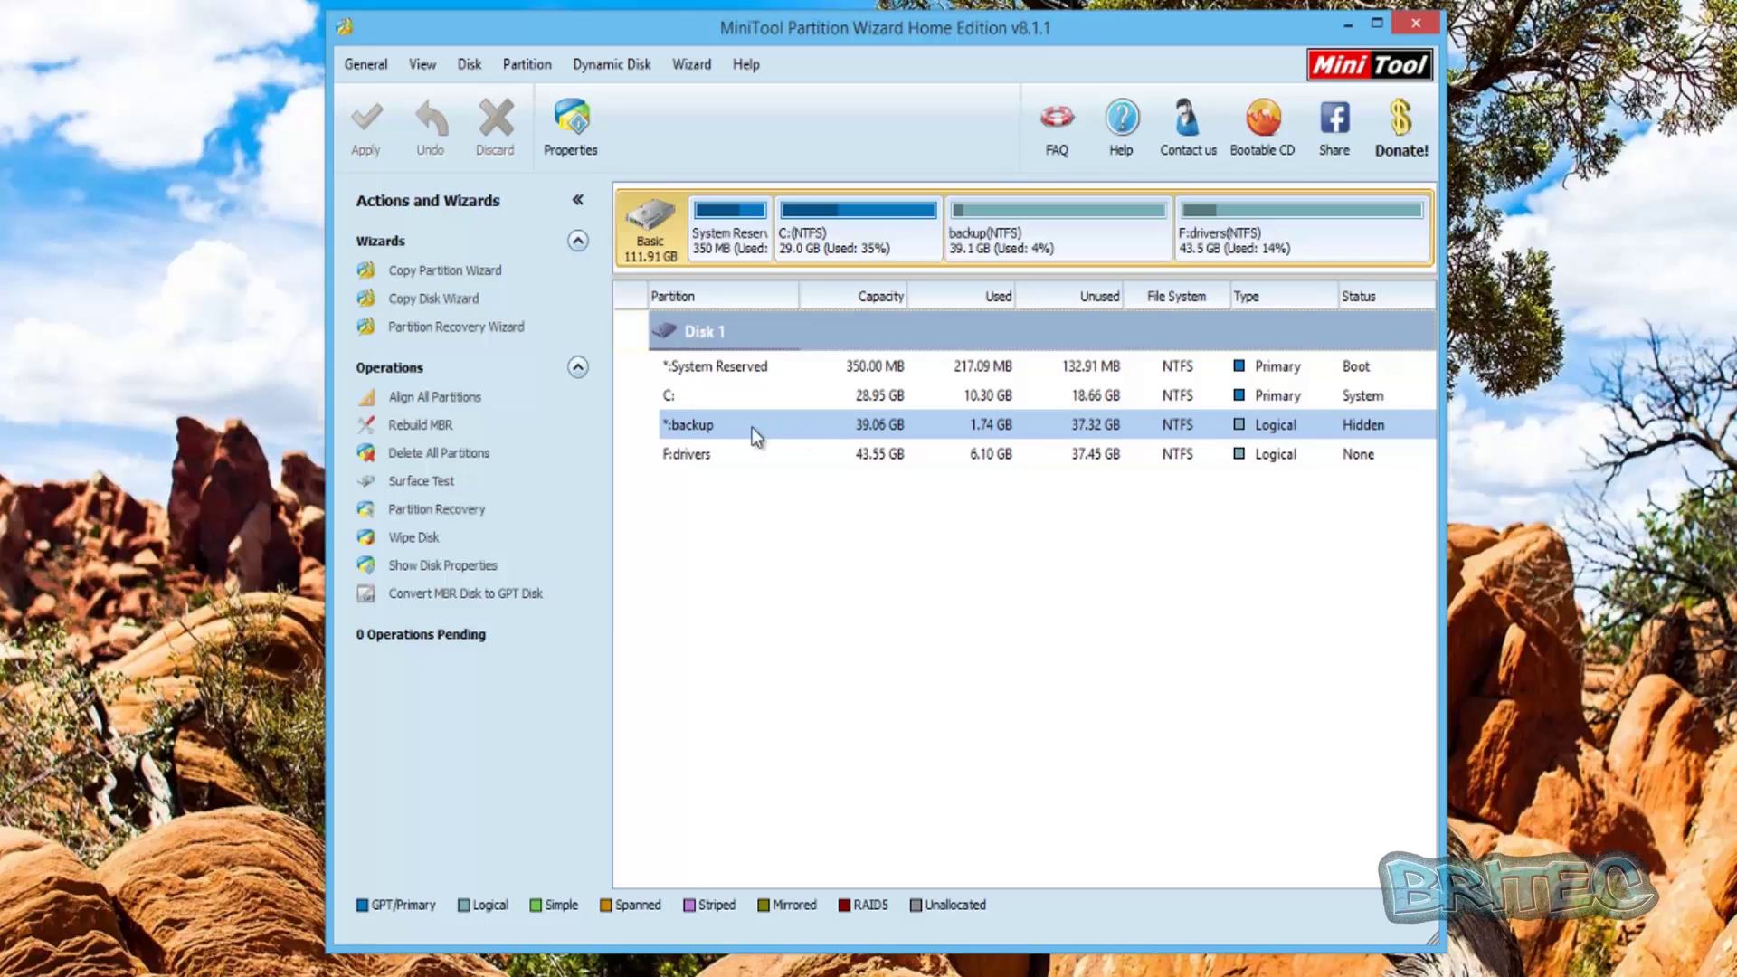
Select each partition in turn, ending on F: drivers, and note the backup partition is Hidden
{"action": "left_click", "coordinate": [701, 368]}
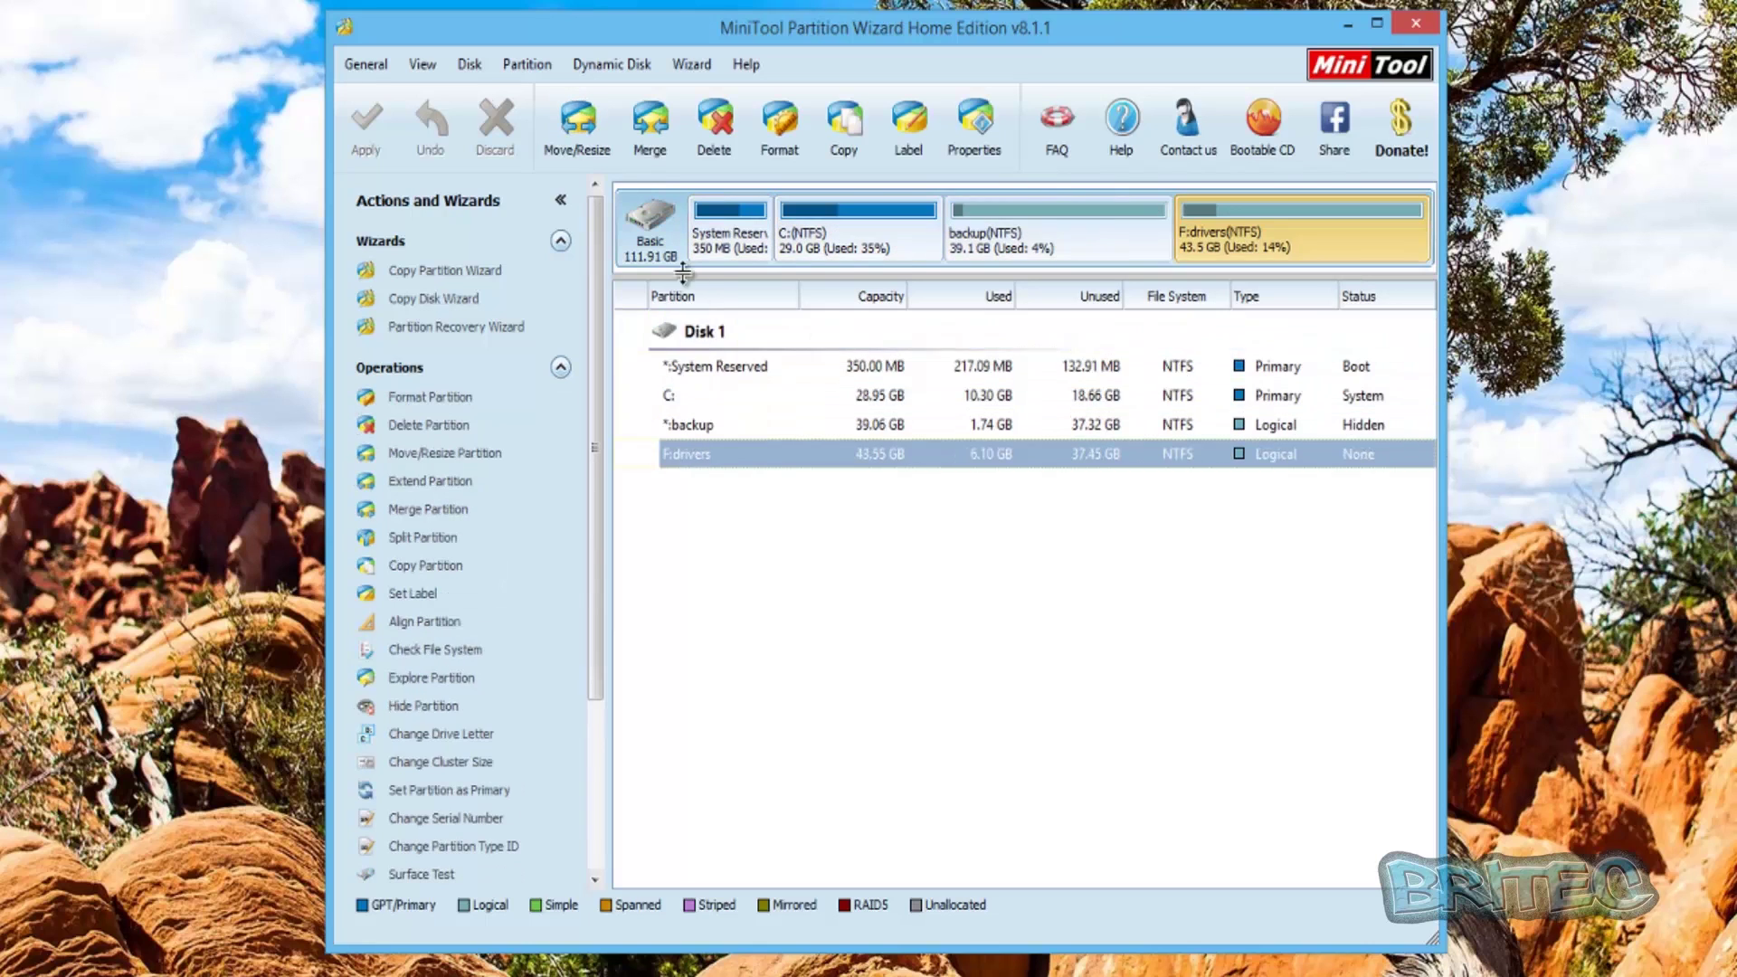
{"action": "left_click", "coordinate": [823, 251]}
{"action": "left_click", "coordinate": [1050, 240]}
{"action": "left_click", "coordinate": [1212, 239]}
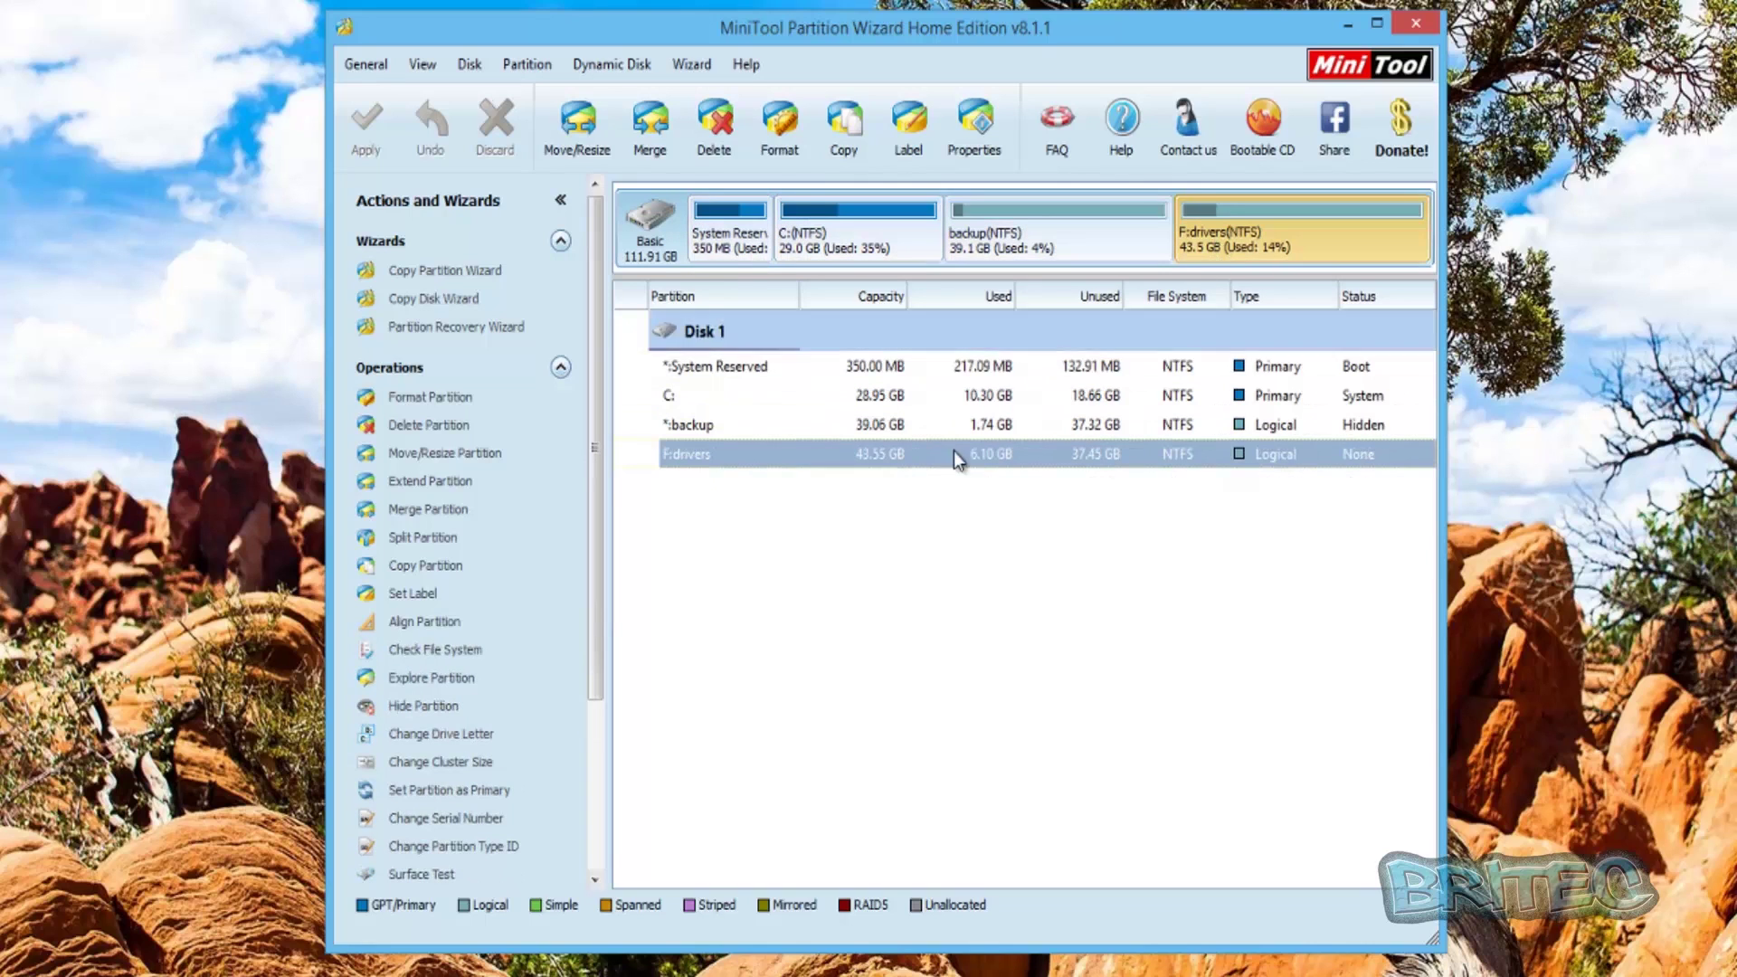
{"action": "left_click", "coordinate": [693, 425]}
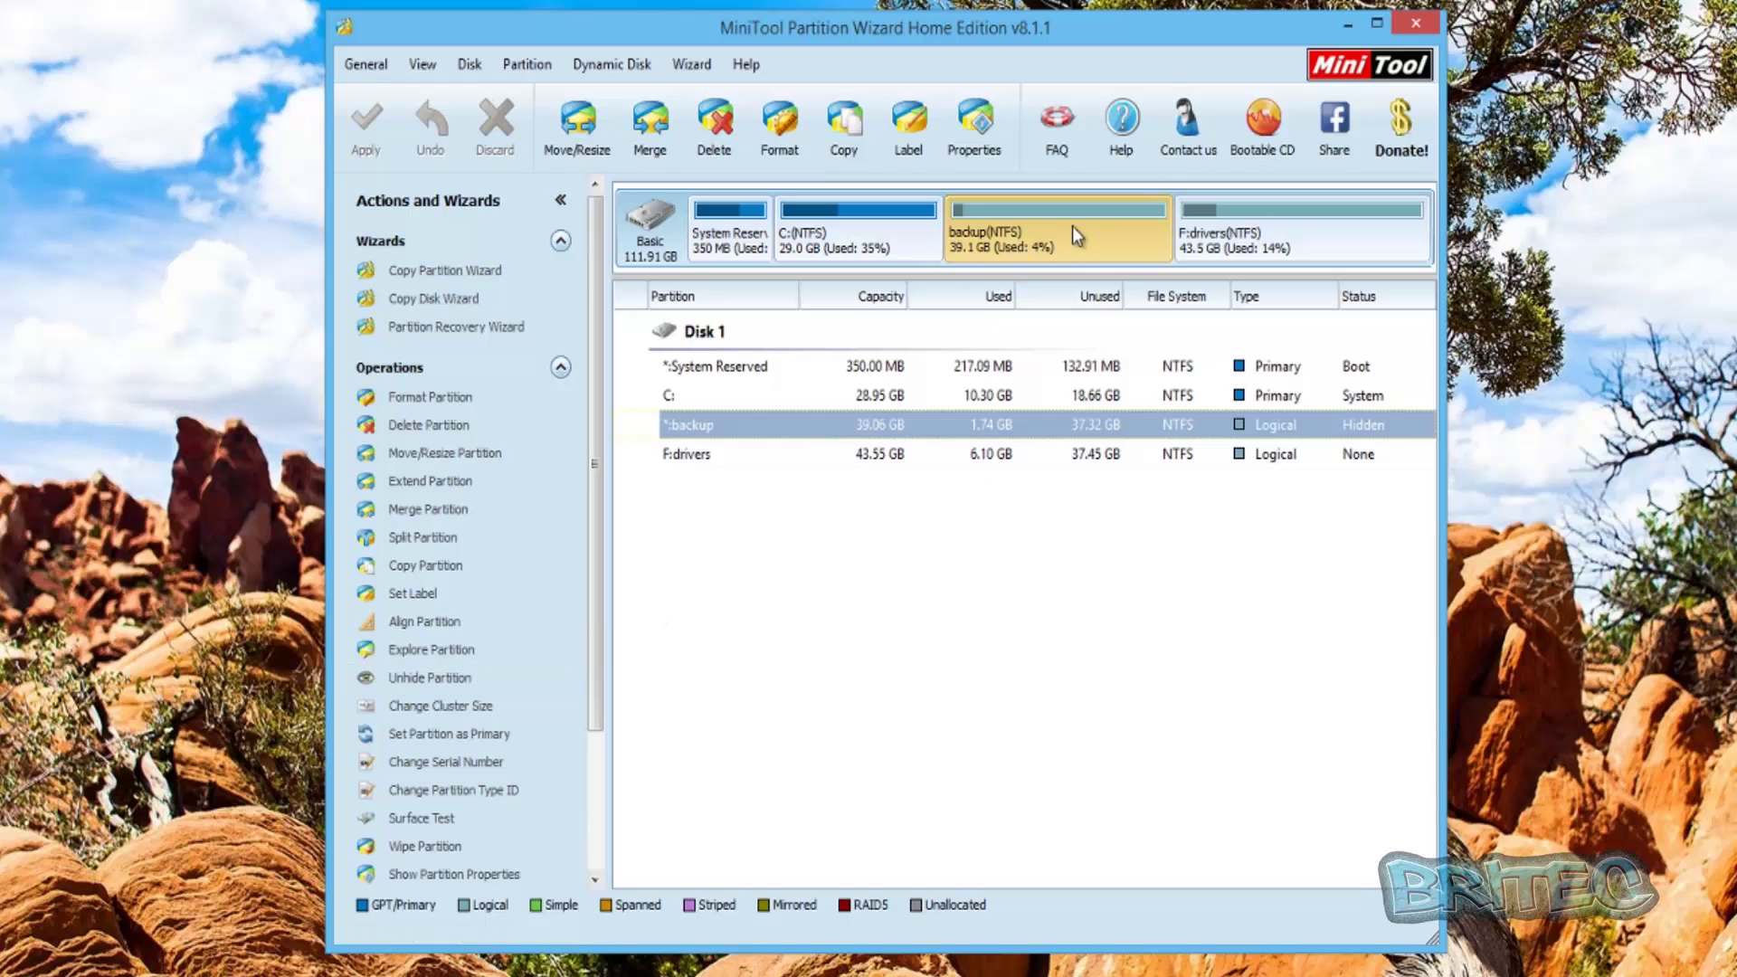
{"action": "left_click", "coordinate": [689, 454]}
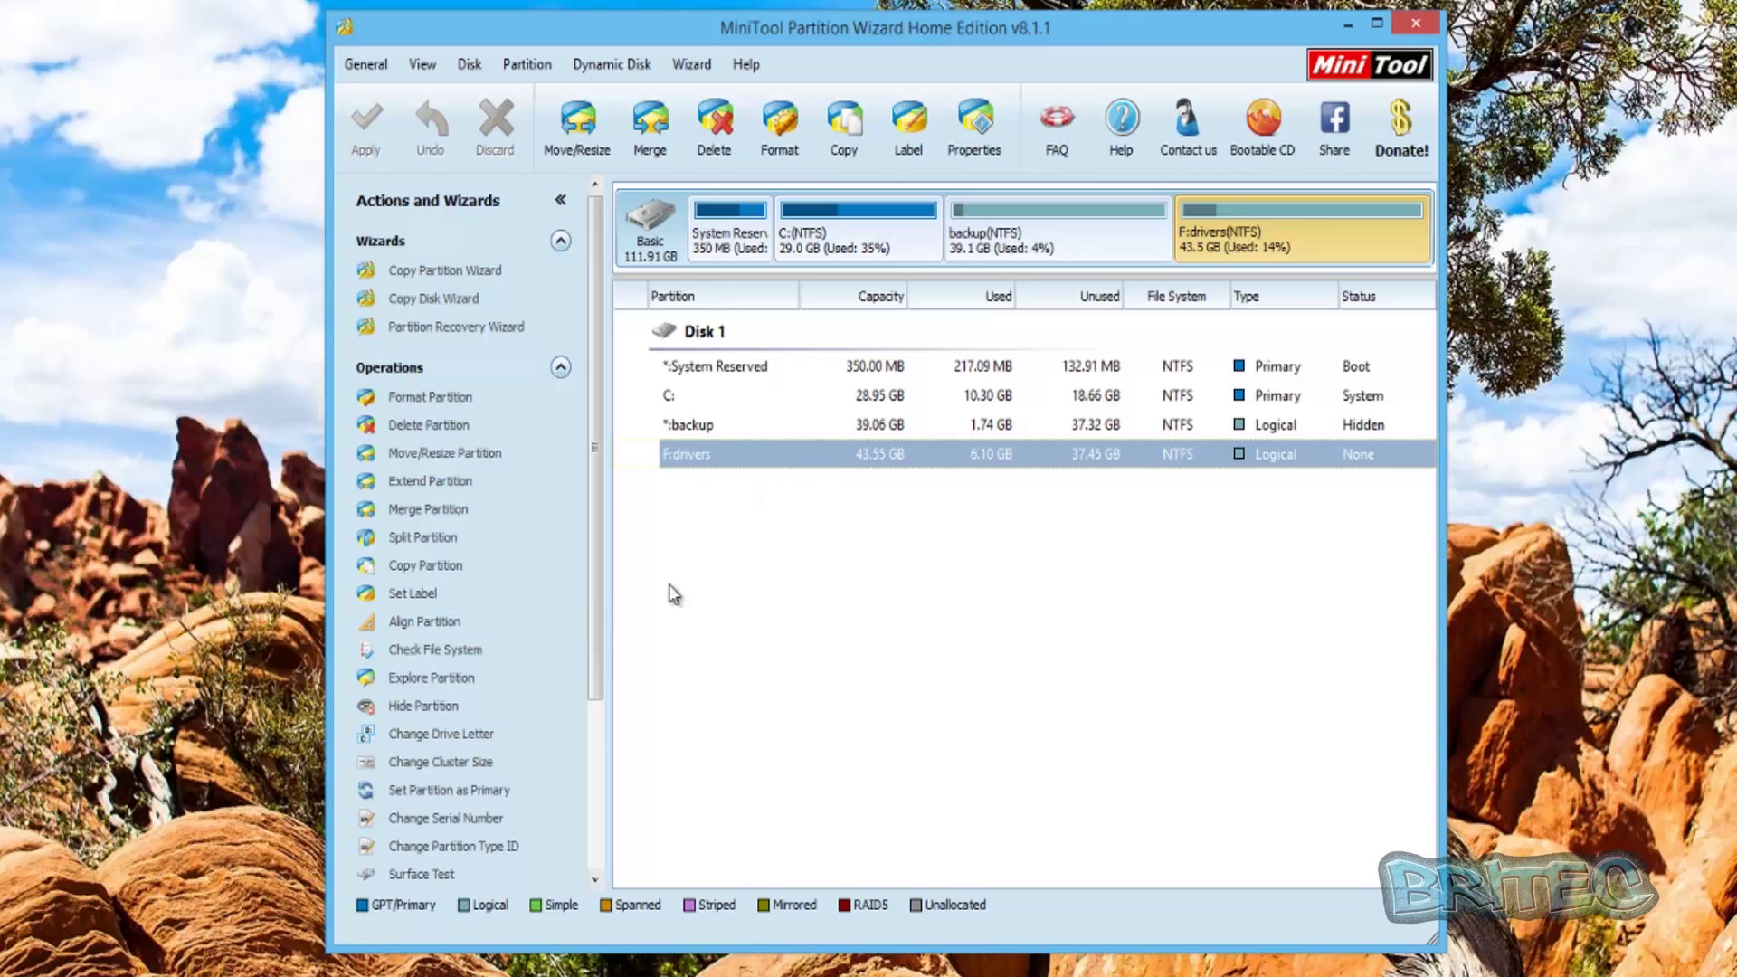
{"action": "right_click", "coordinate": [719, 458]}
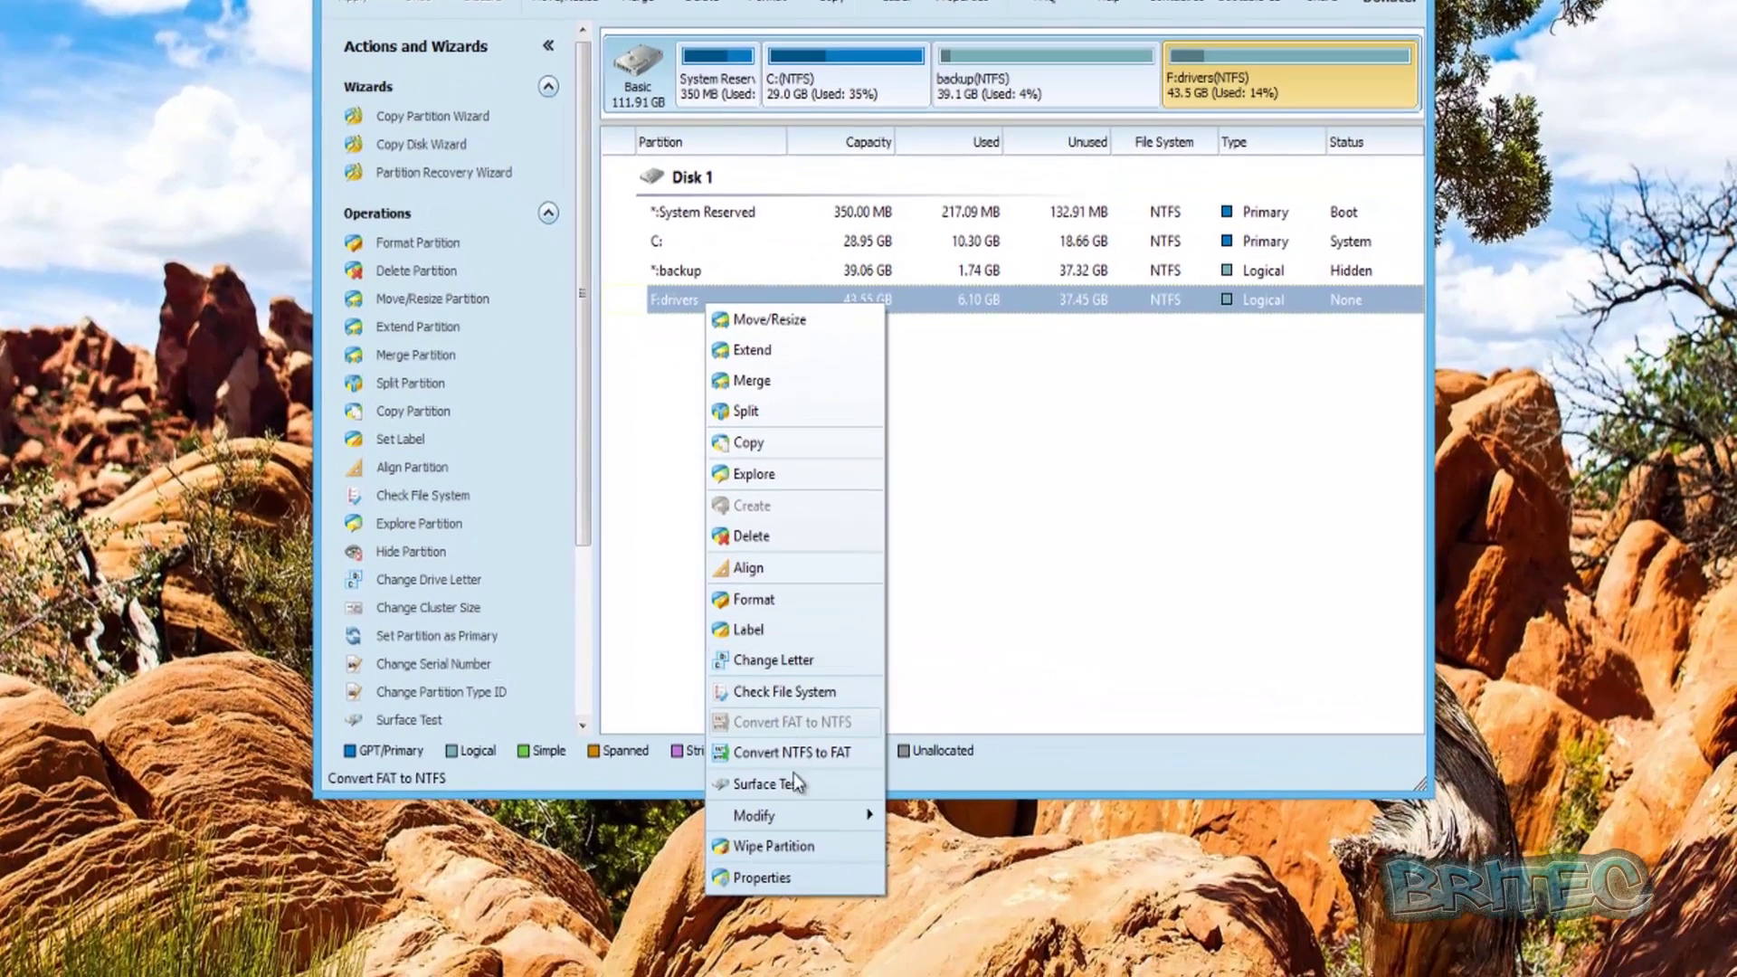
{"action": "mouse_move", "coordinate": [755, 798]}
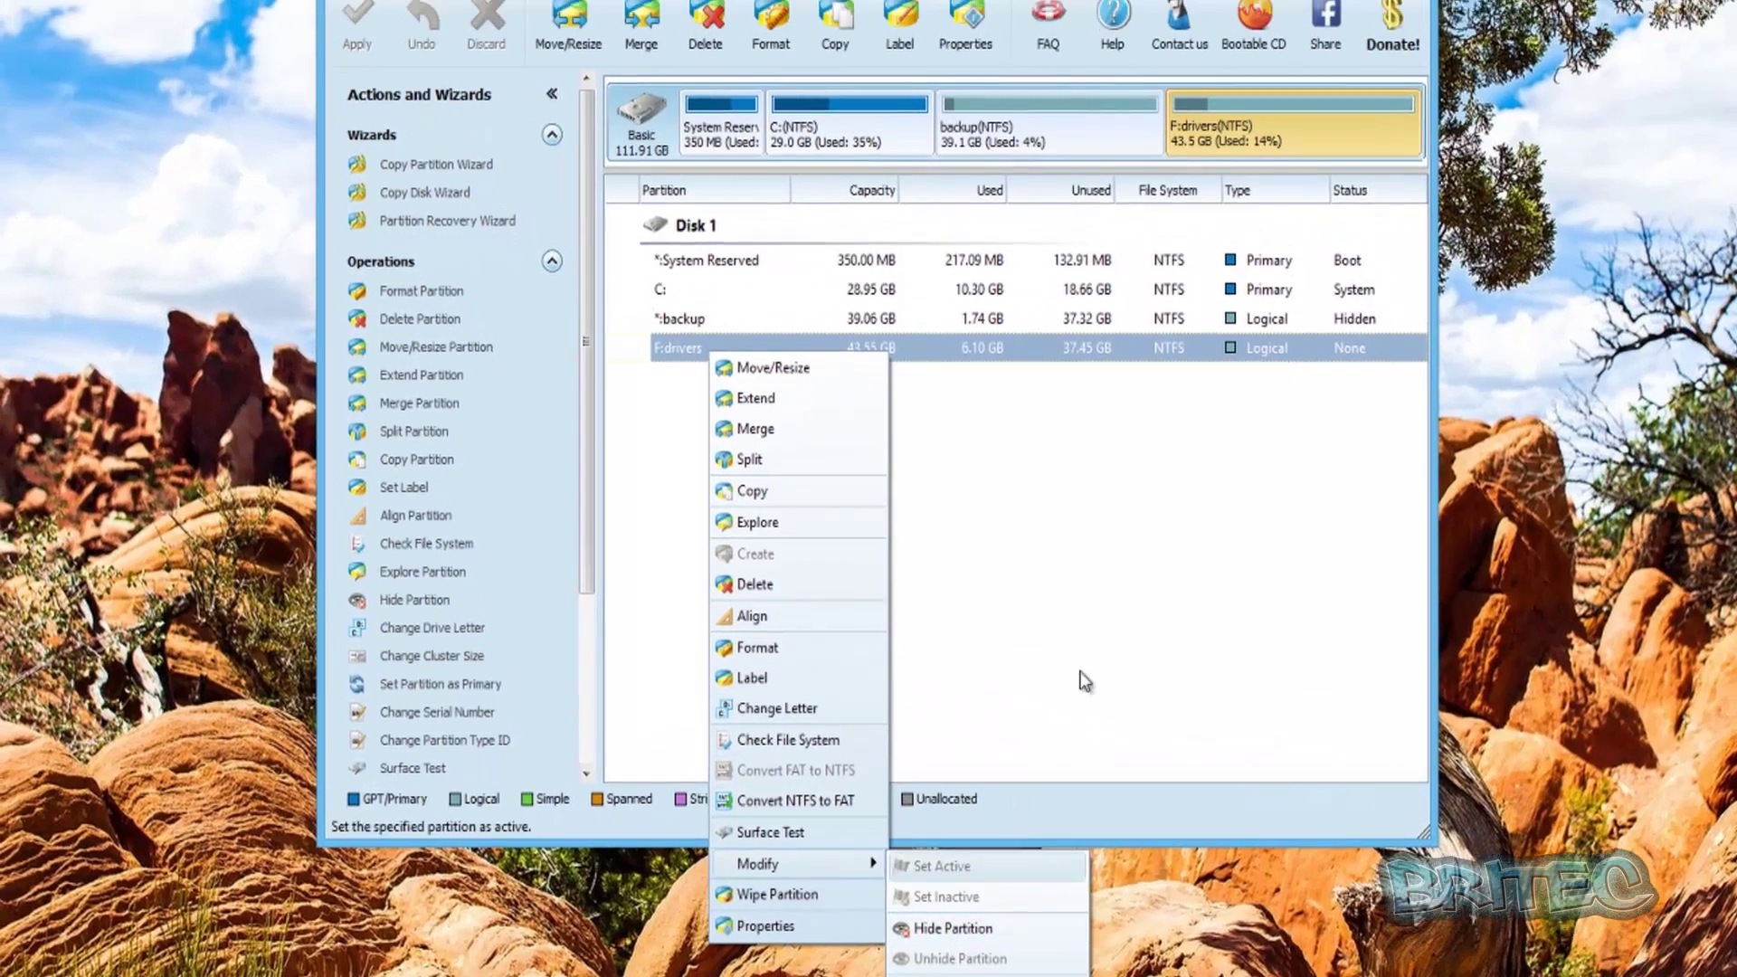
{"action": "left_click", "coordinate": [1032, 488]}
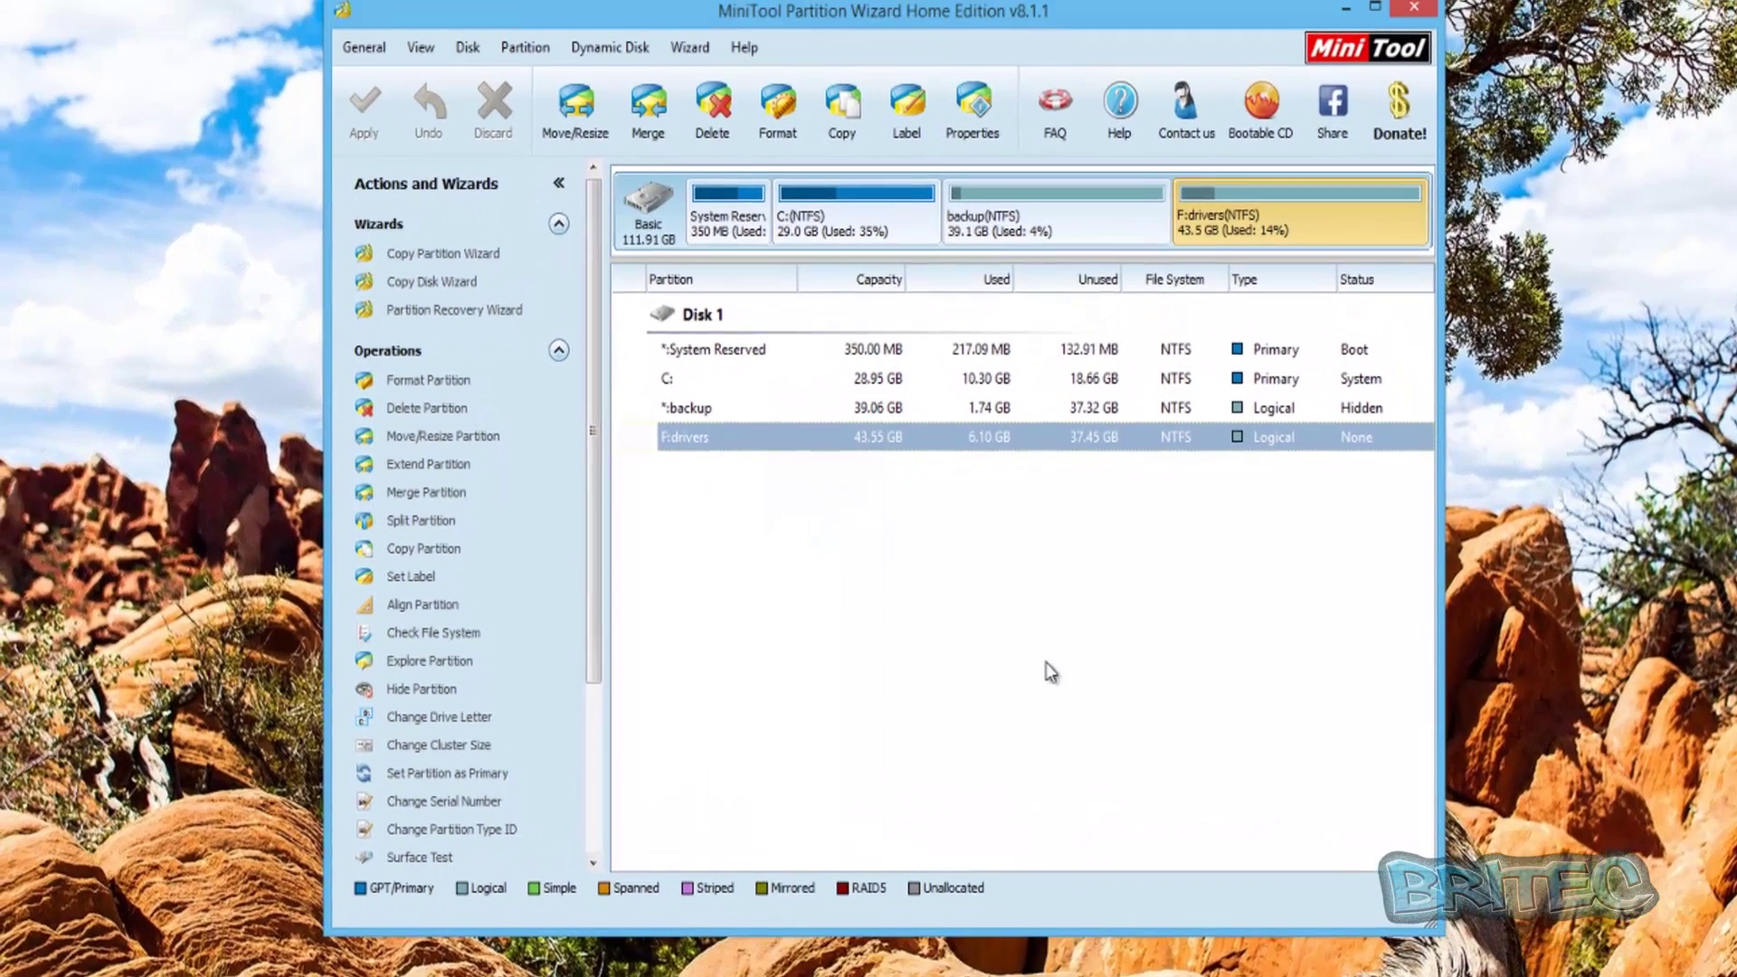
{"action": "left_click", "coordinate": [529, 72]}
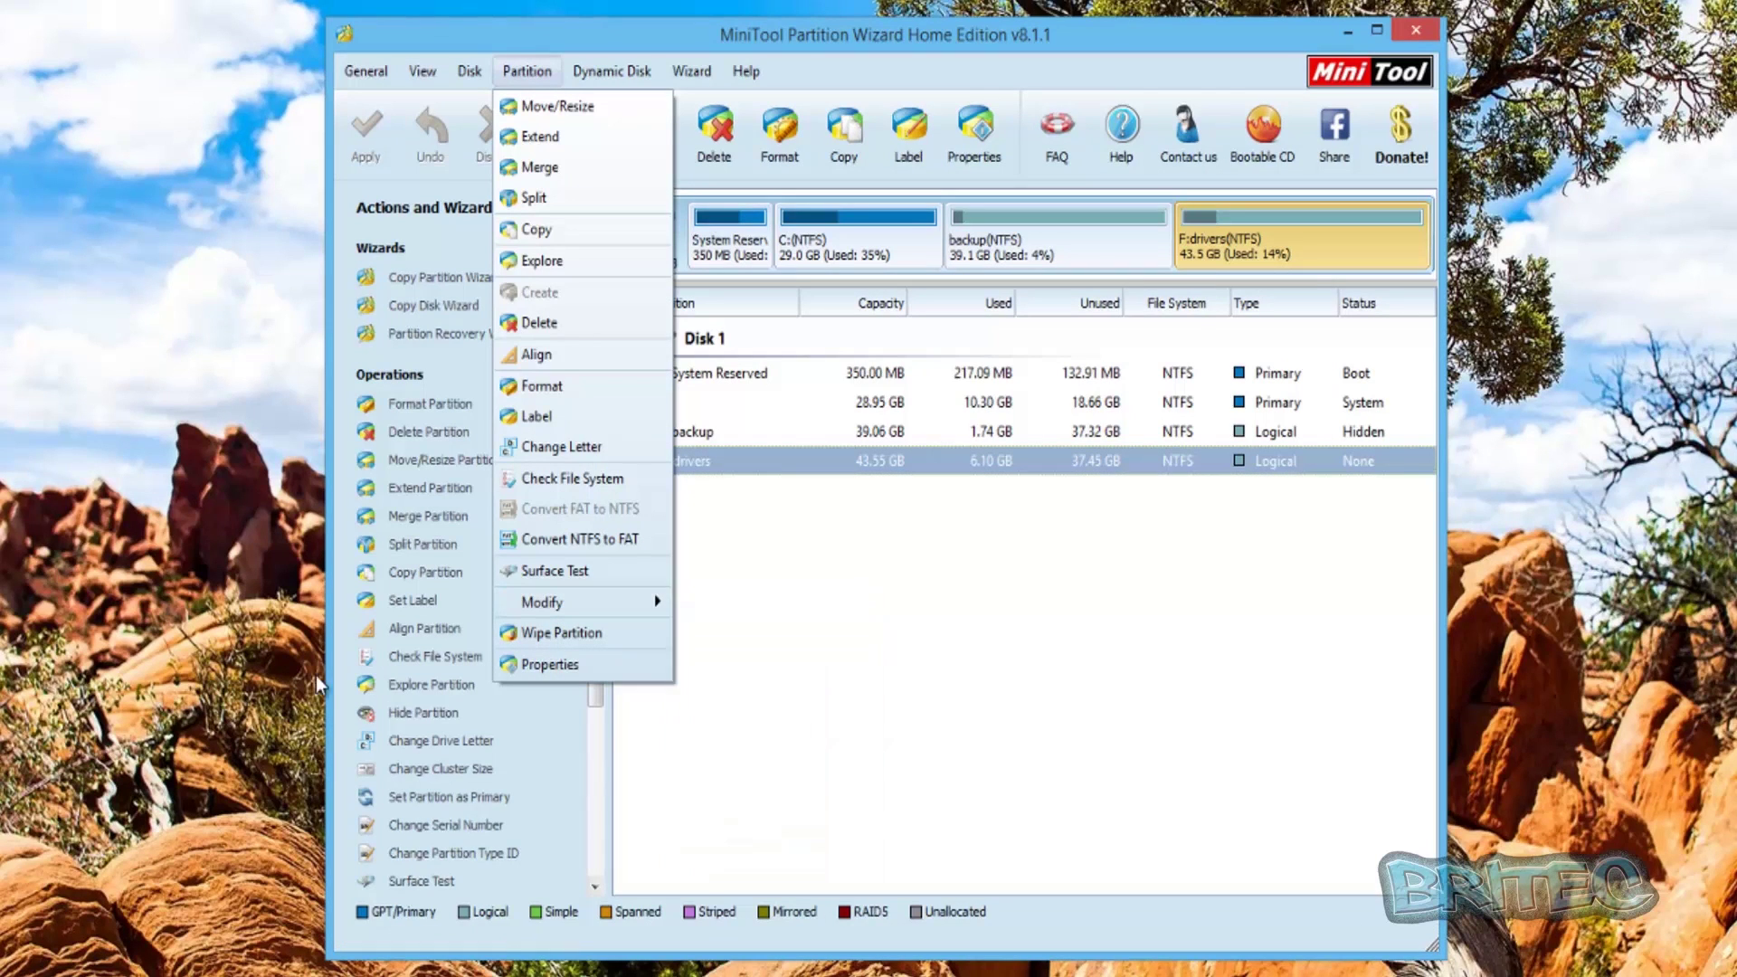
{"action": "left_click", "coordinate": [872, 692]}
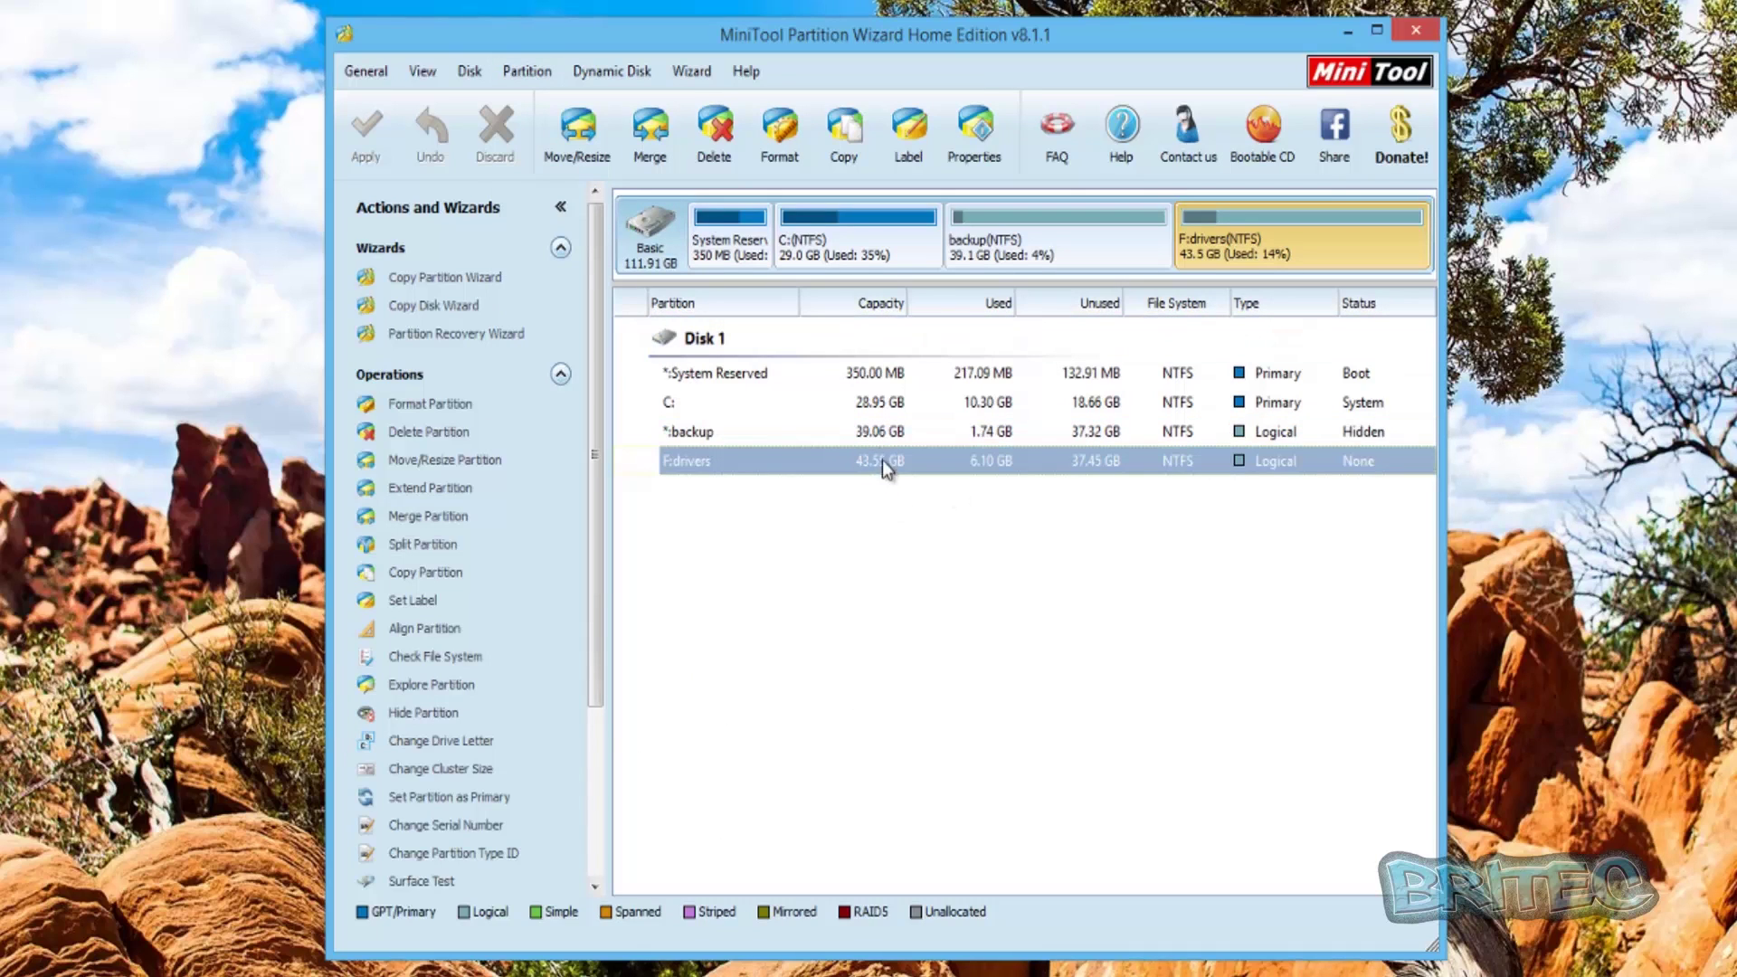
{"action": "left_click", "coordinate": [703, 434]}
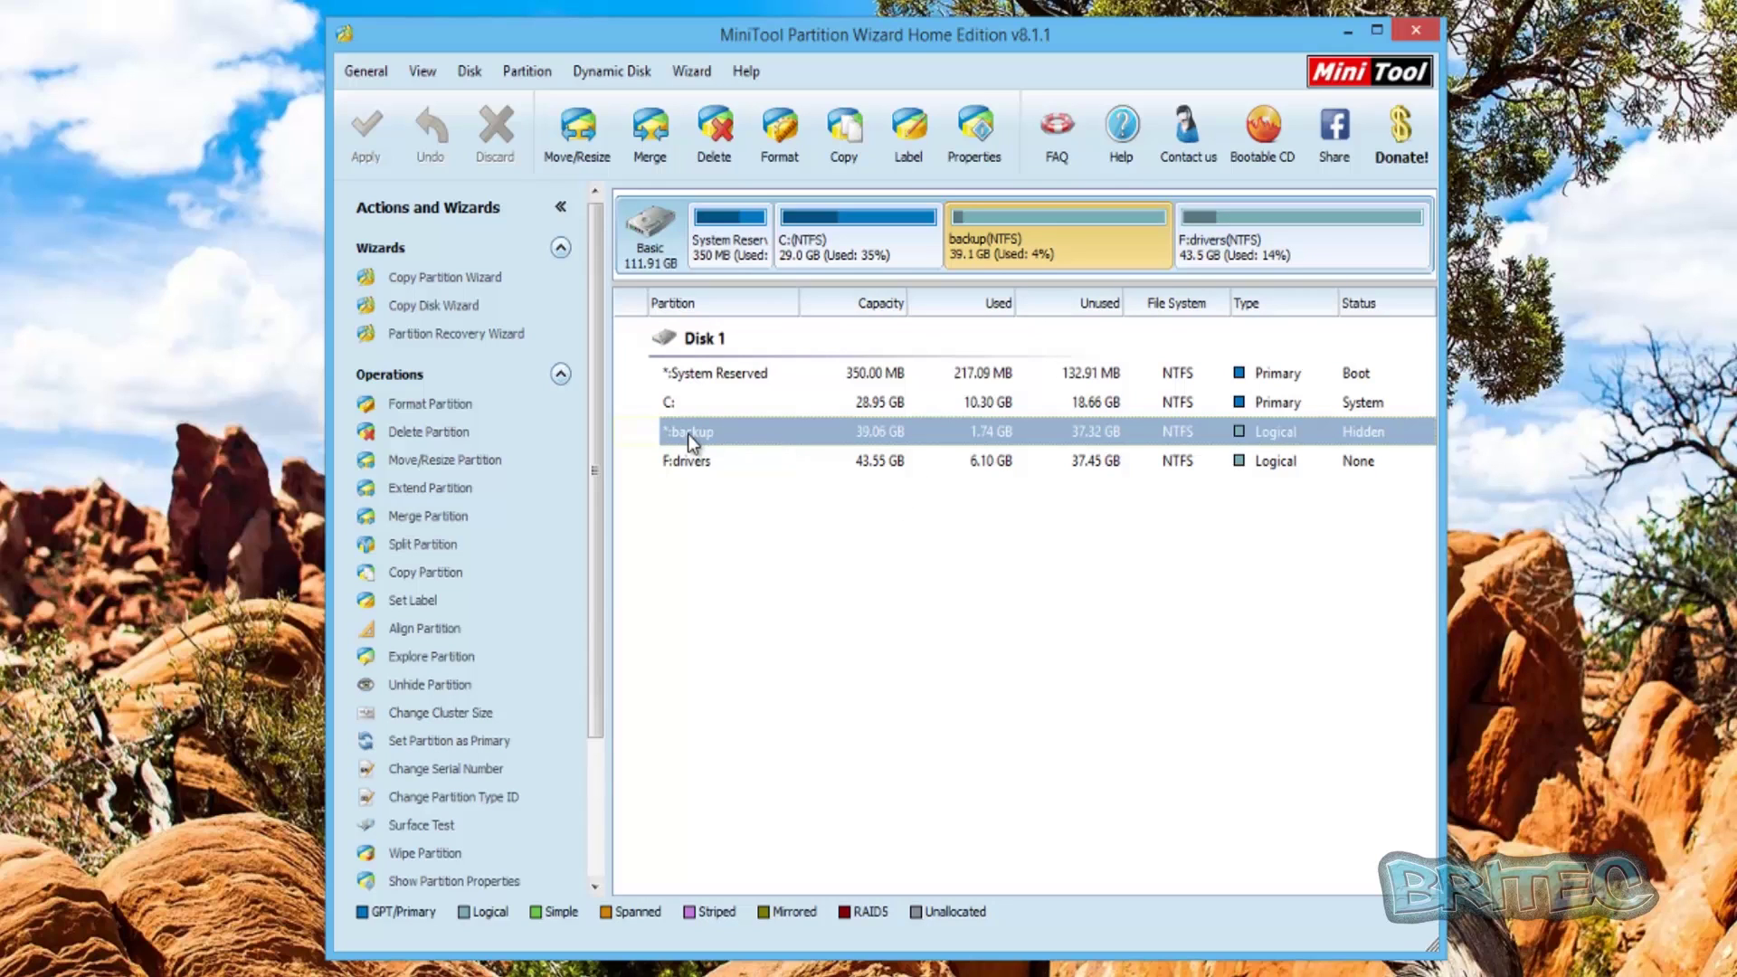
Unhide the 39.06 GB backup partition and apply the change successfully
{"action": "left_click", "coordinate": [422, 692]}
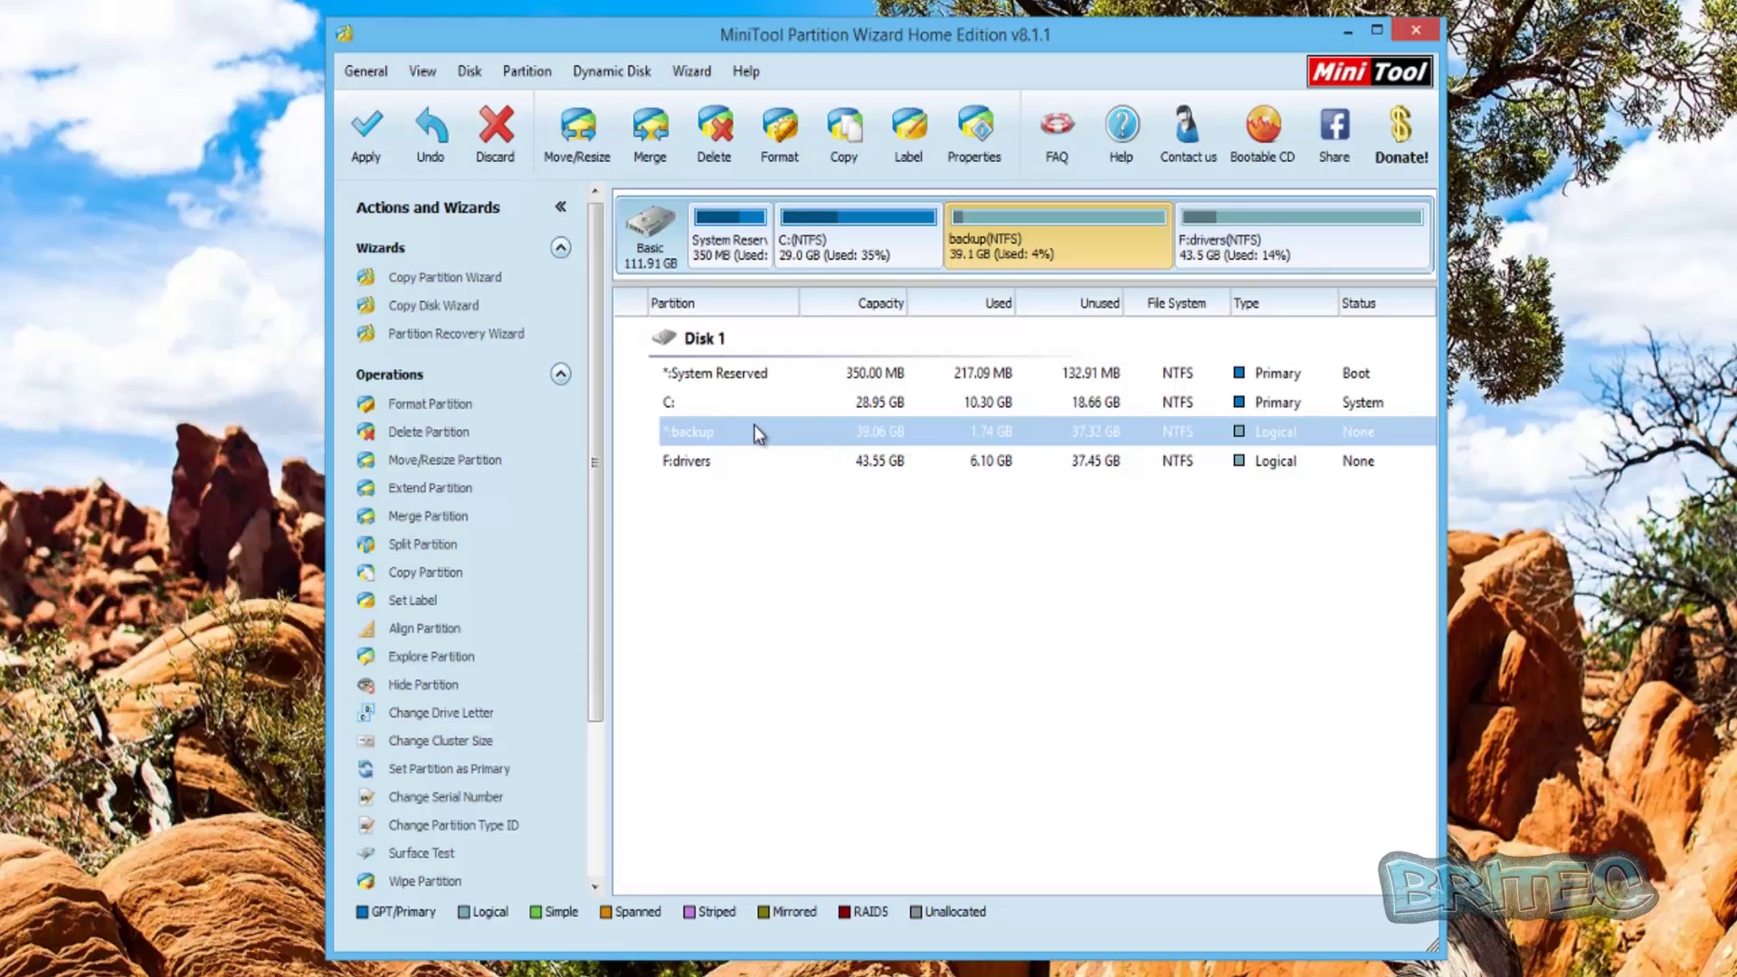
{"action": "left_click", "coordinate": [366, 163]}
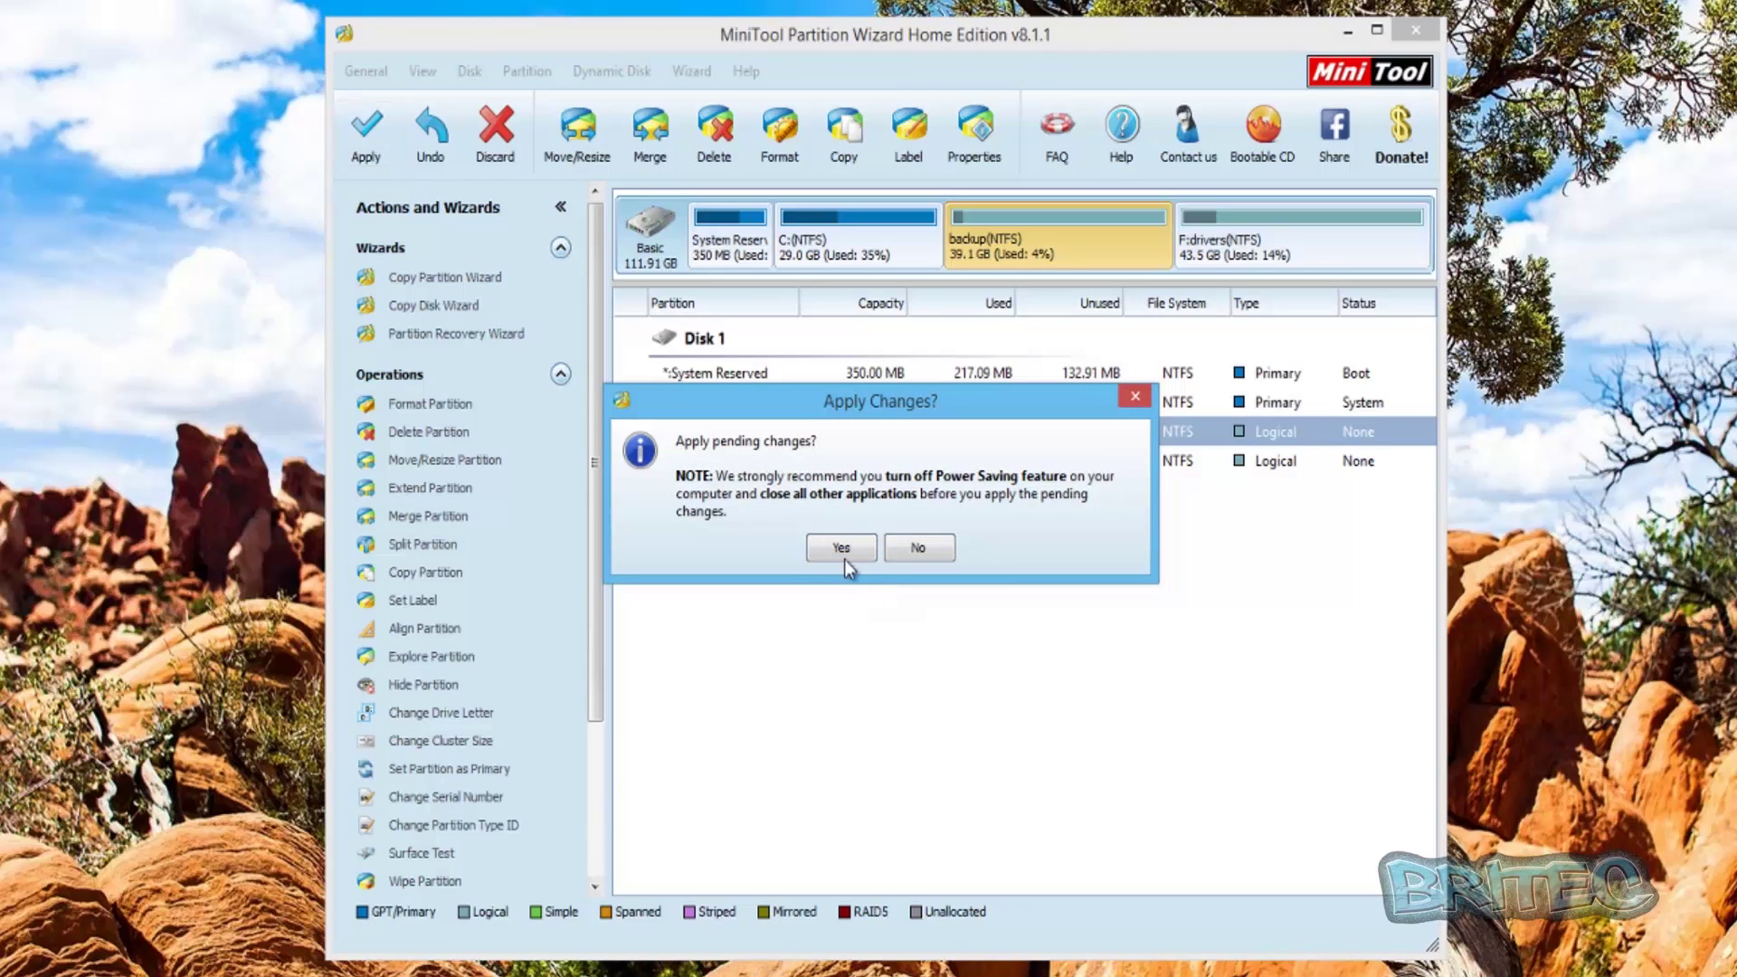
{"action": "left_click", "coordinate": [841, 550]}
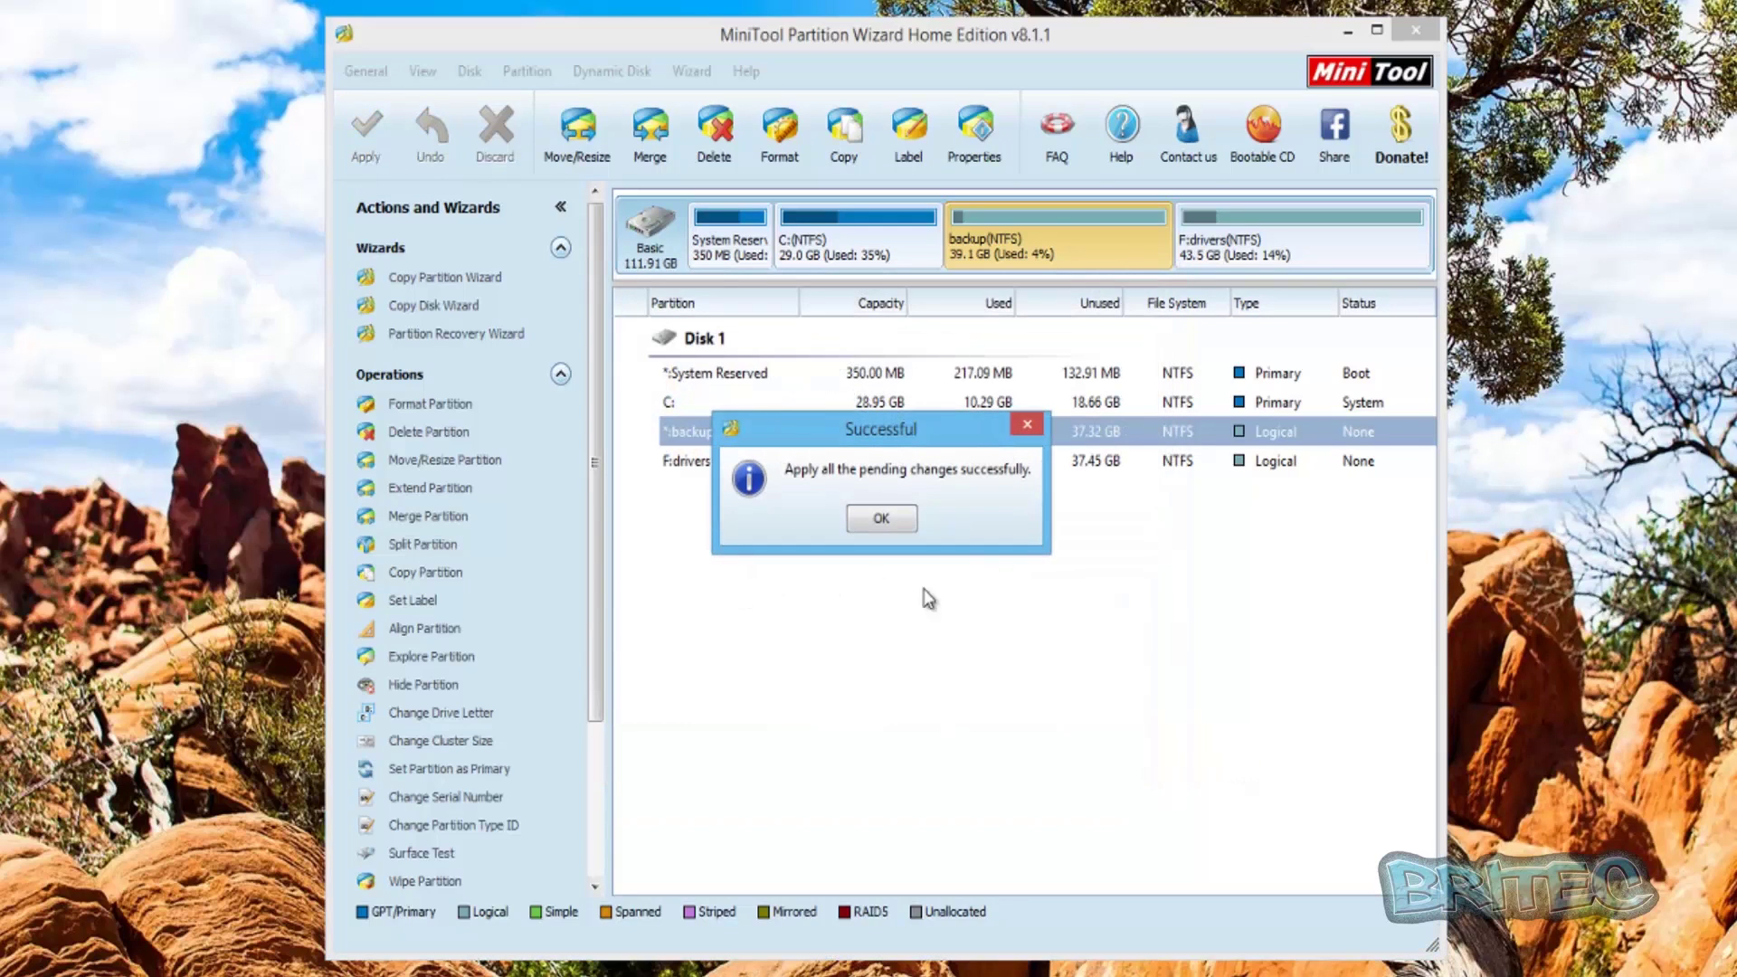
{"action": "left_click", "coordinate": [881, 519]}
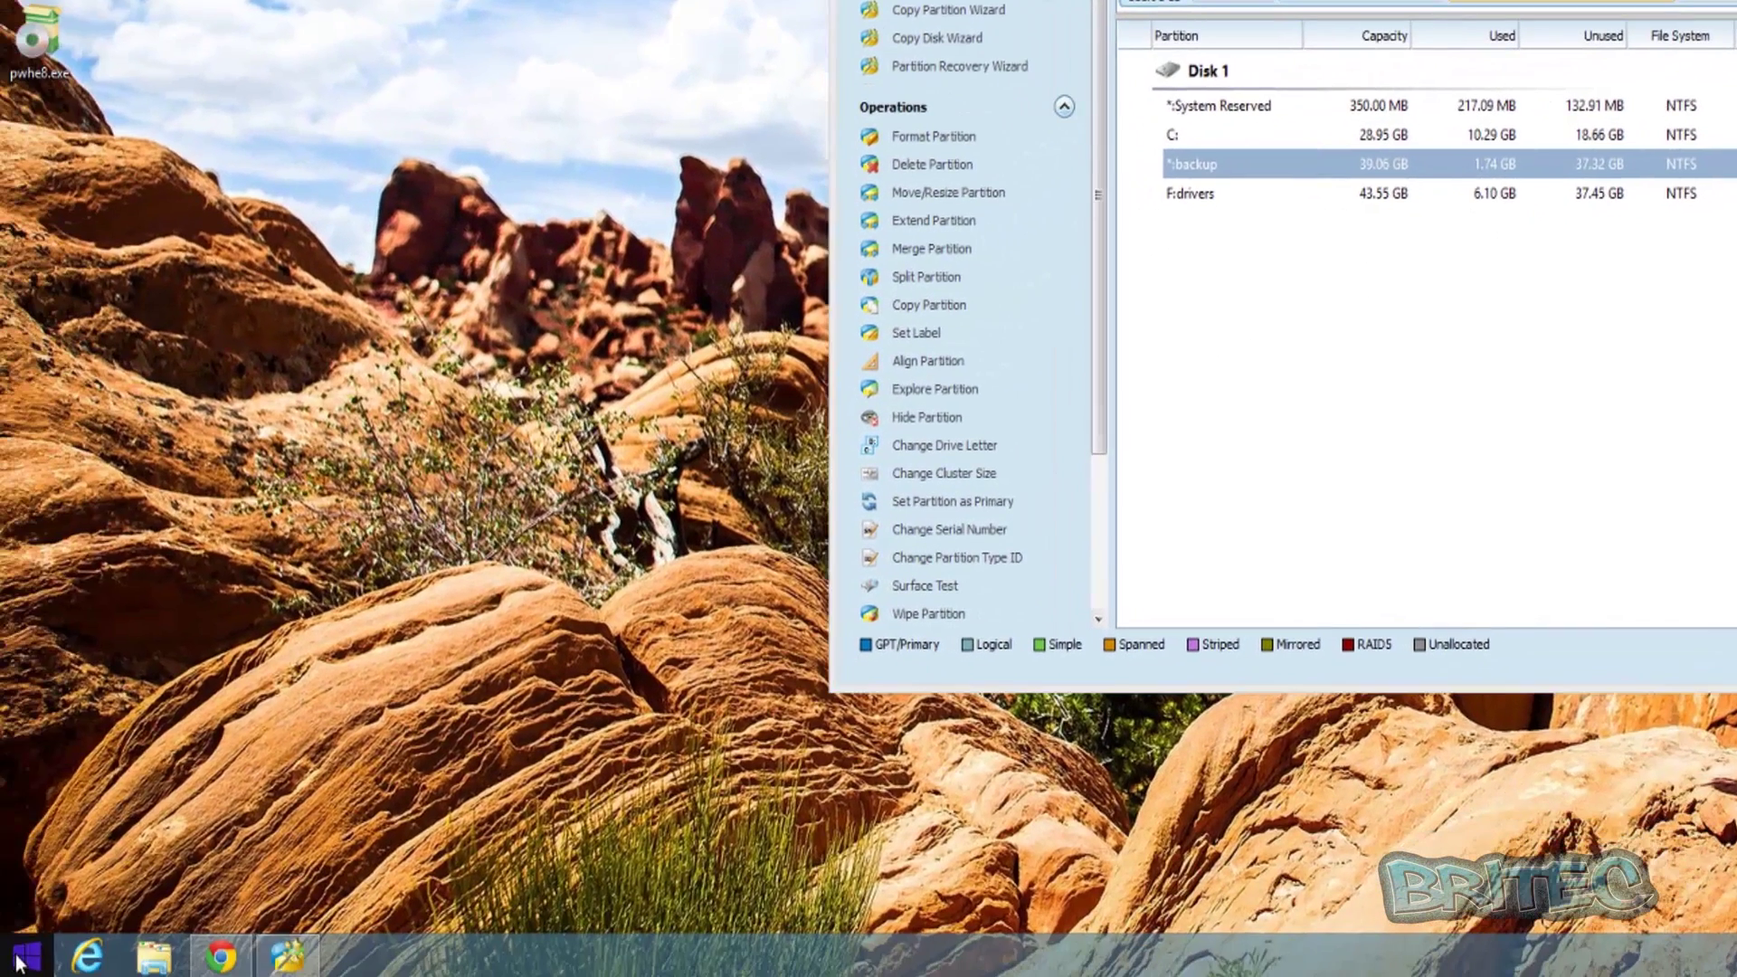
Use the Win+X menu, then view and dismiss the backup partition's right-click actions
{"action": "right_click", "coordinate": [27, 961]}
{"action": "left_click", "coordinate": [140, 823]}
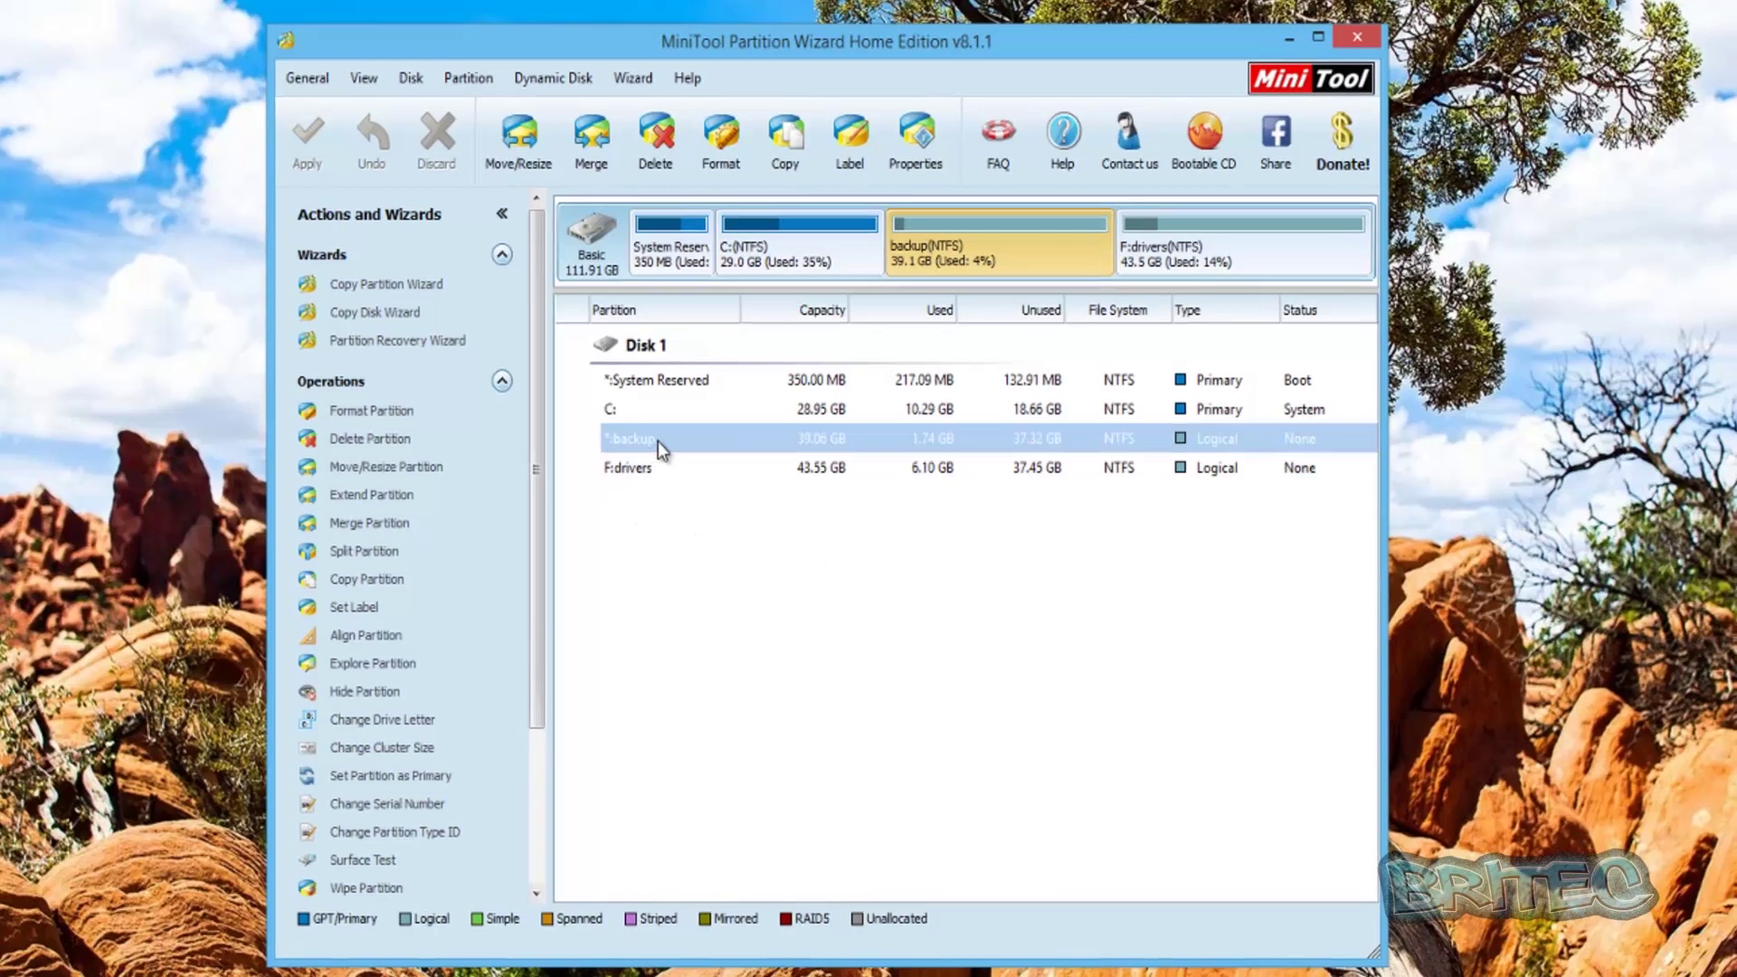
{"action": "right_click", "coordinate": [662, 447]}
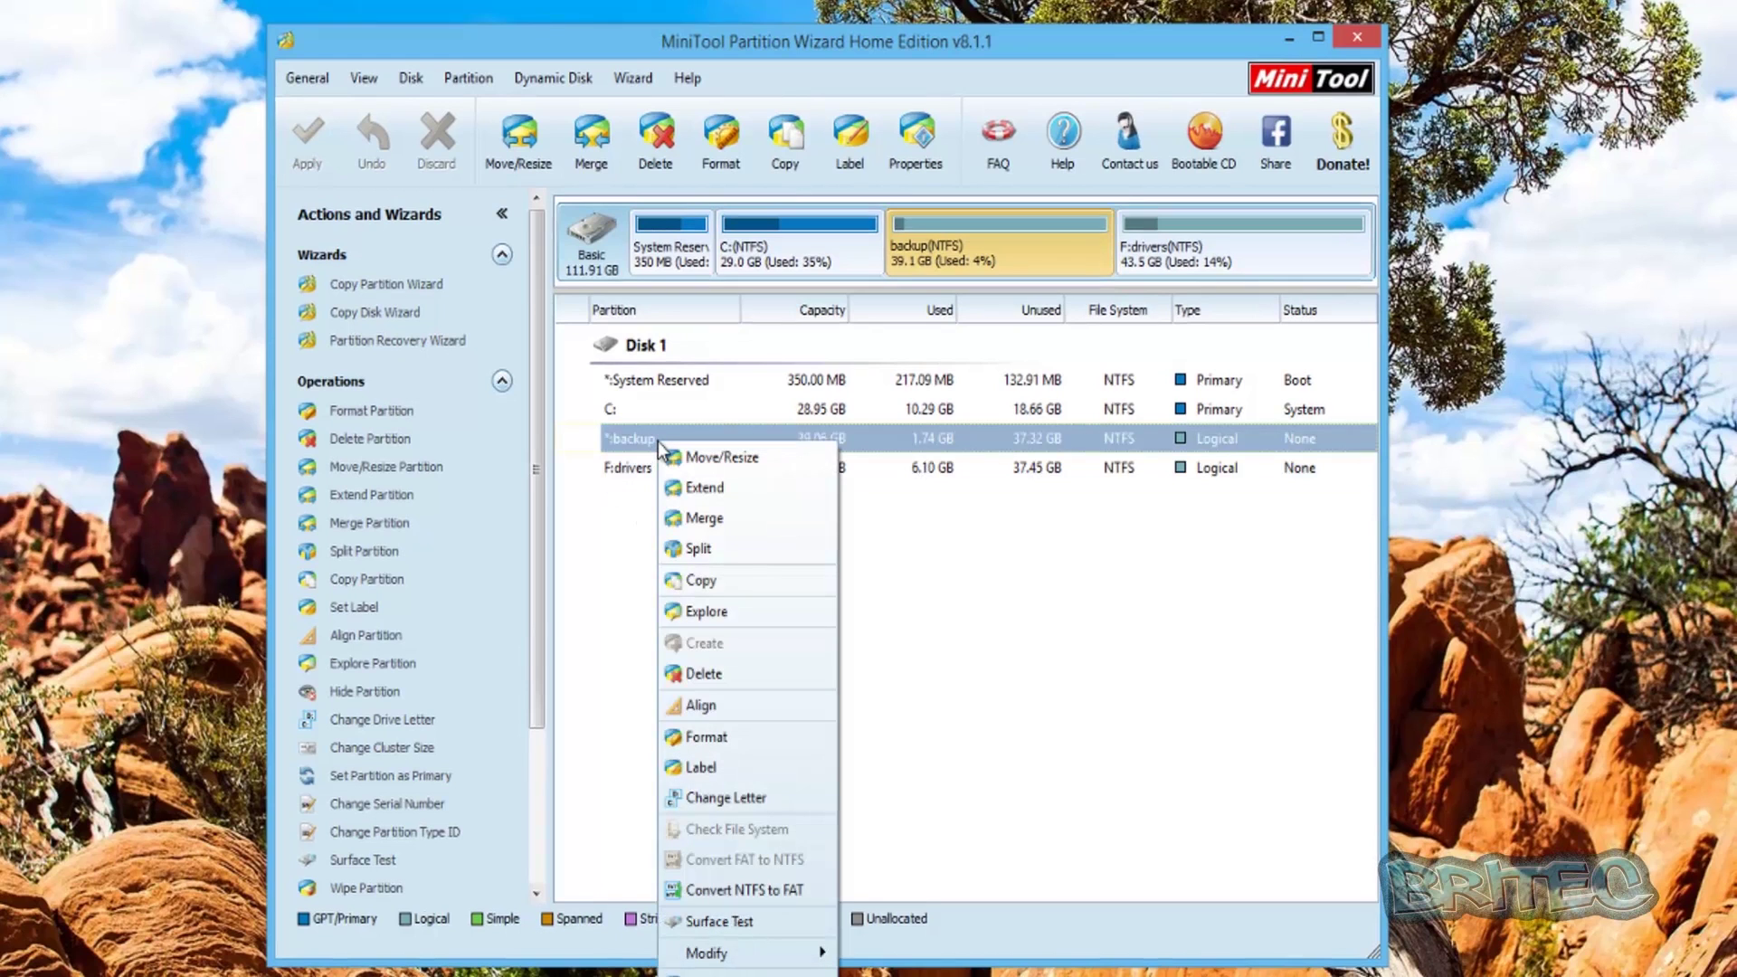
{"action": "left_click", "coordinate": [638, 566]}
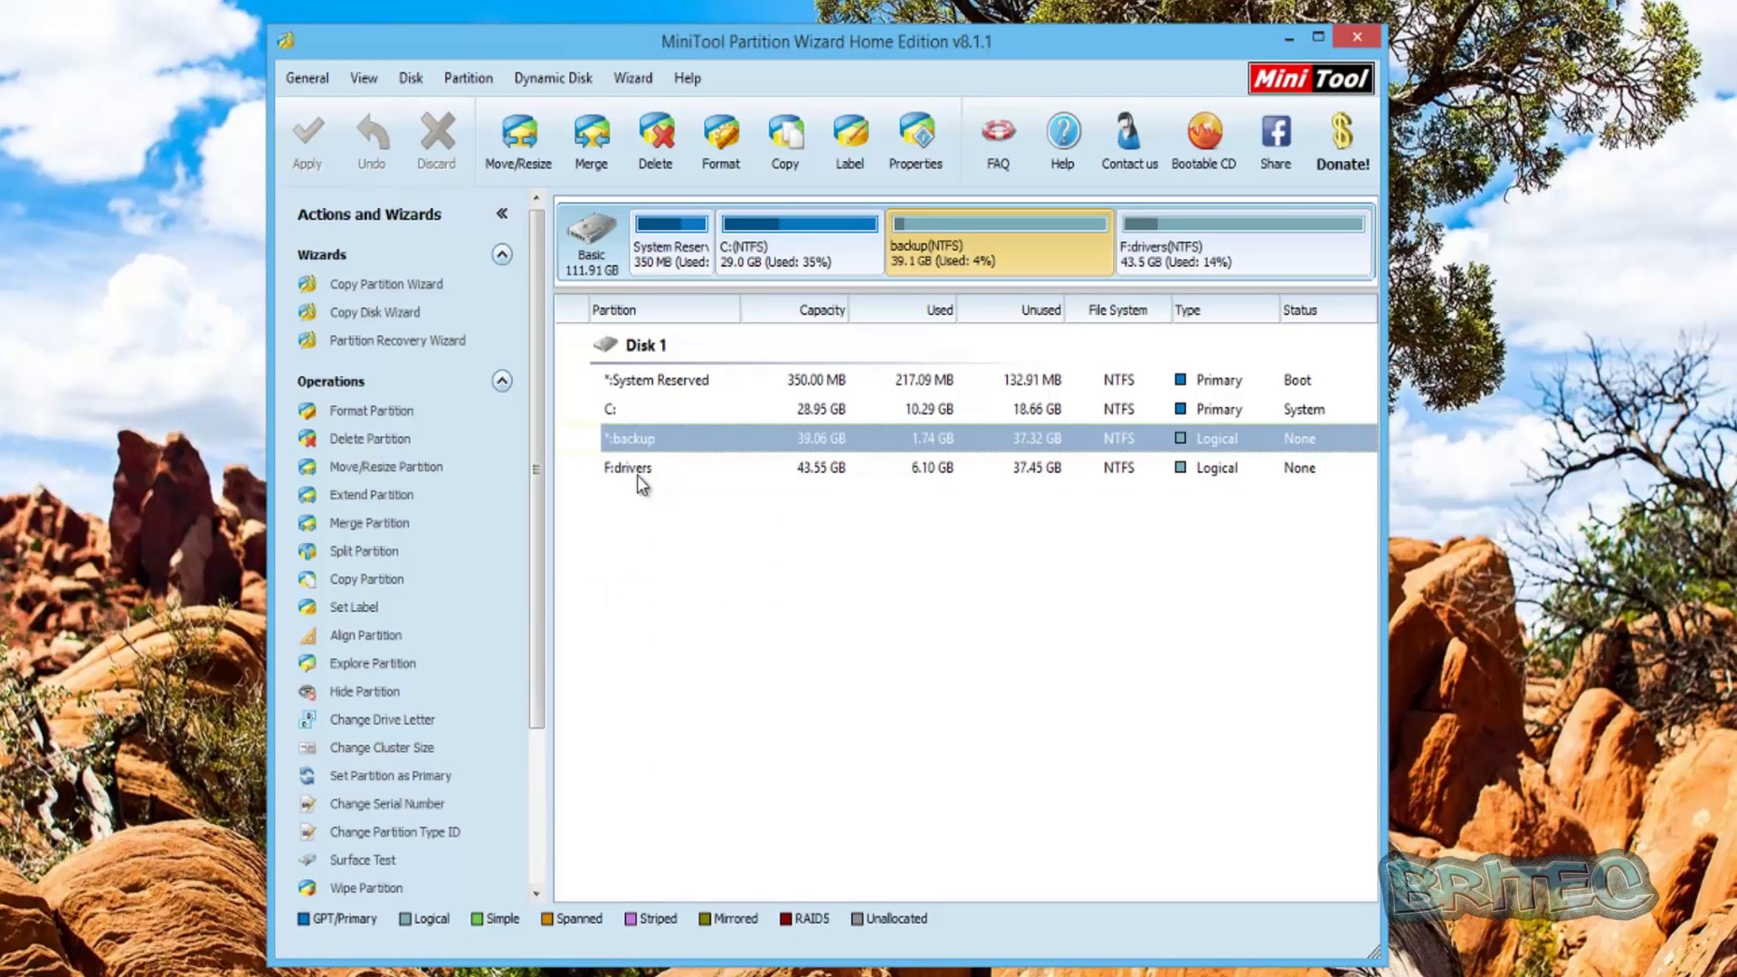
Change the backup partition's drive letter to J: and apply the change
{"action": "left_click", "coordinate": [383, 721]}
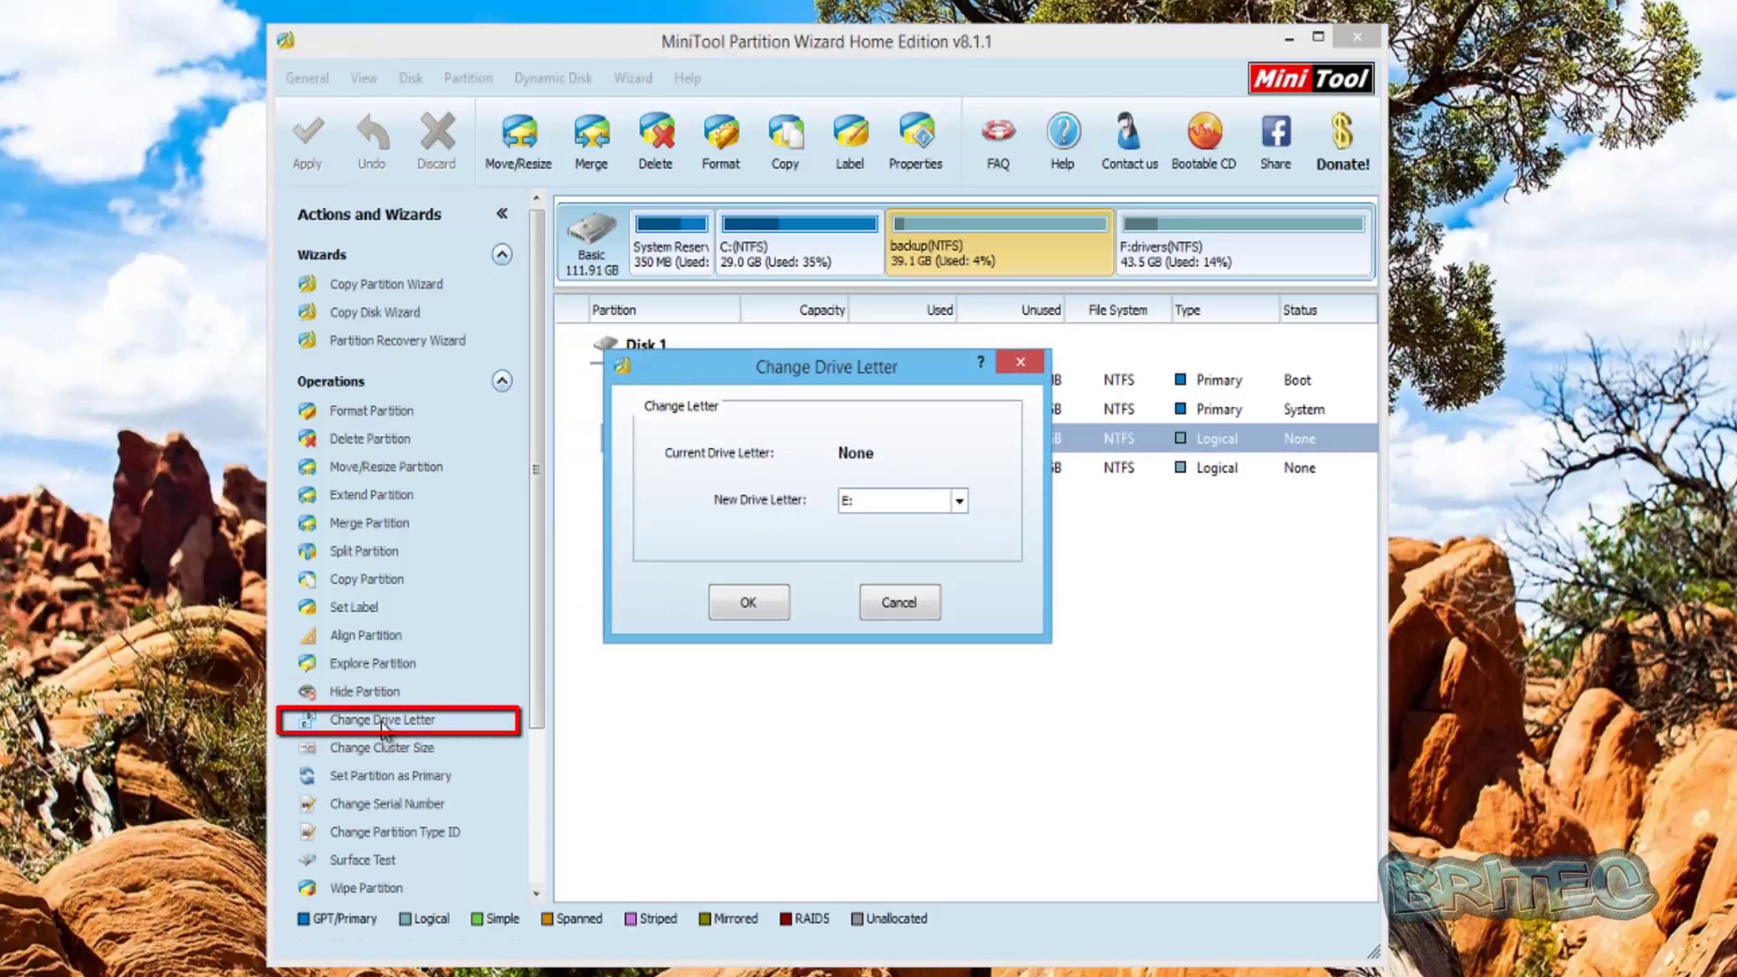
{"action": "left_click", "coordinate": [961, 500]}
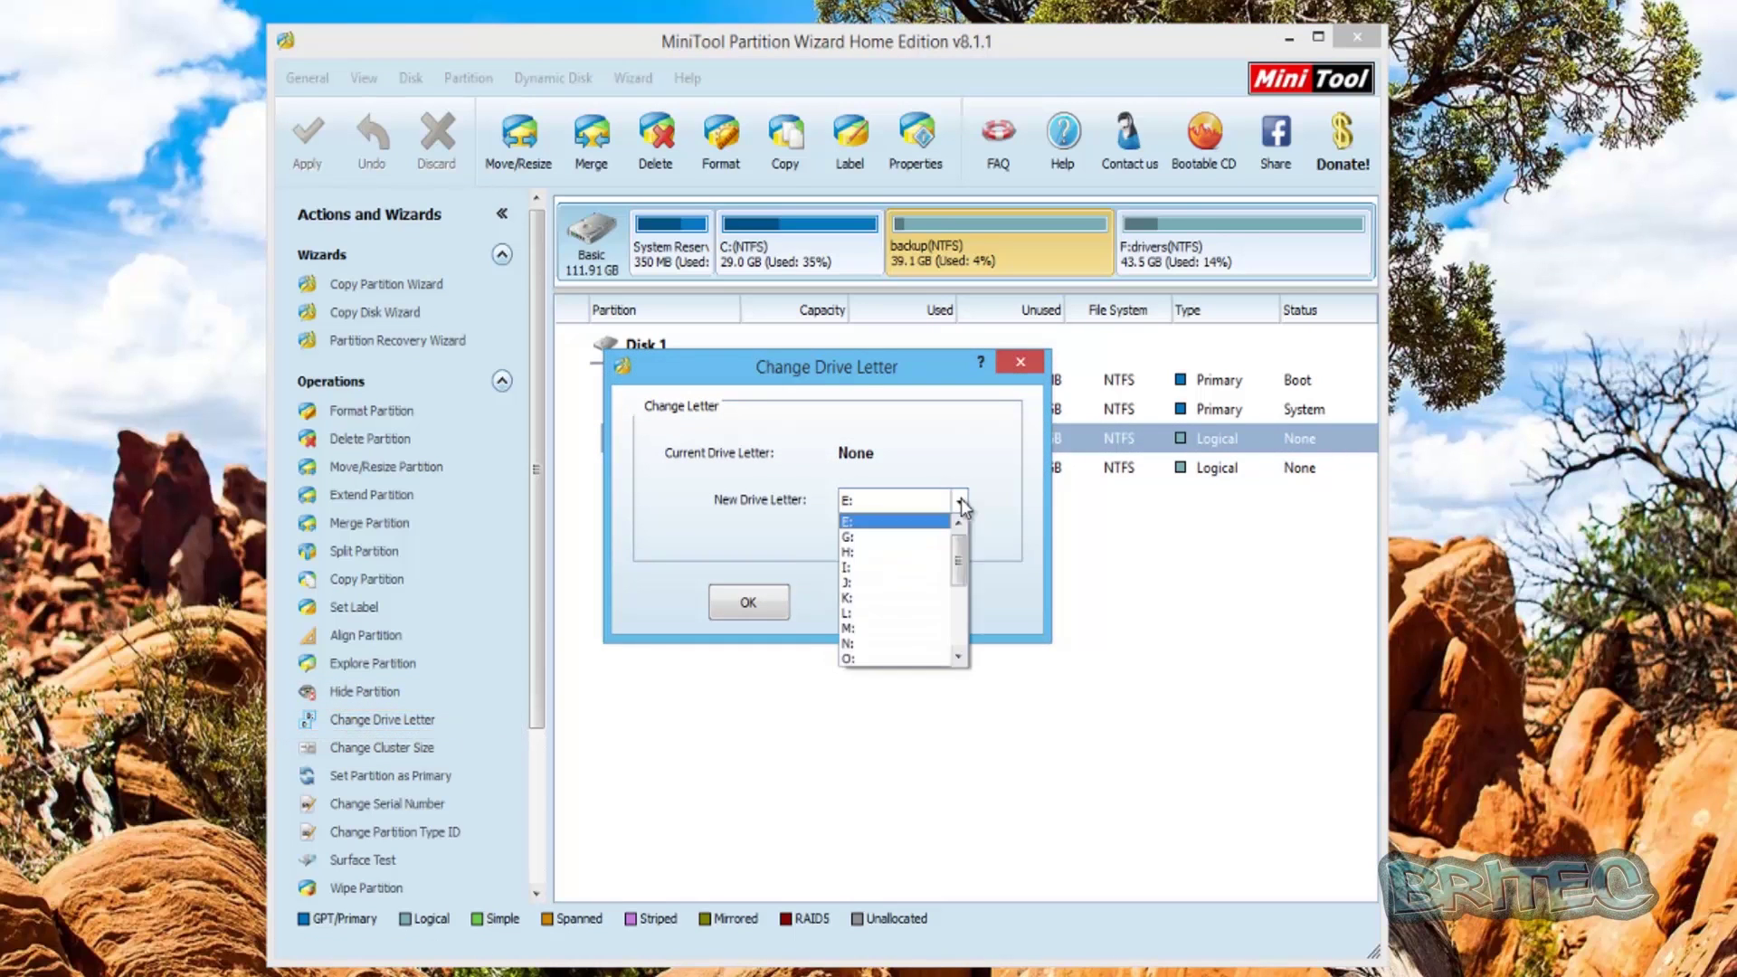
{"action": "left_click", "coordinate": [849, 582]}
{"action": "left_click", "coordinate": [720, 605]}
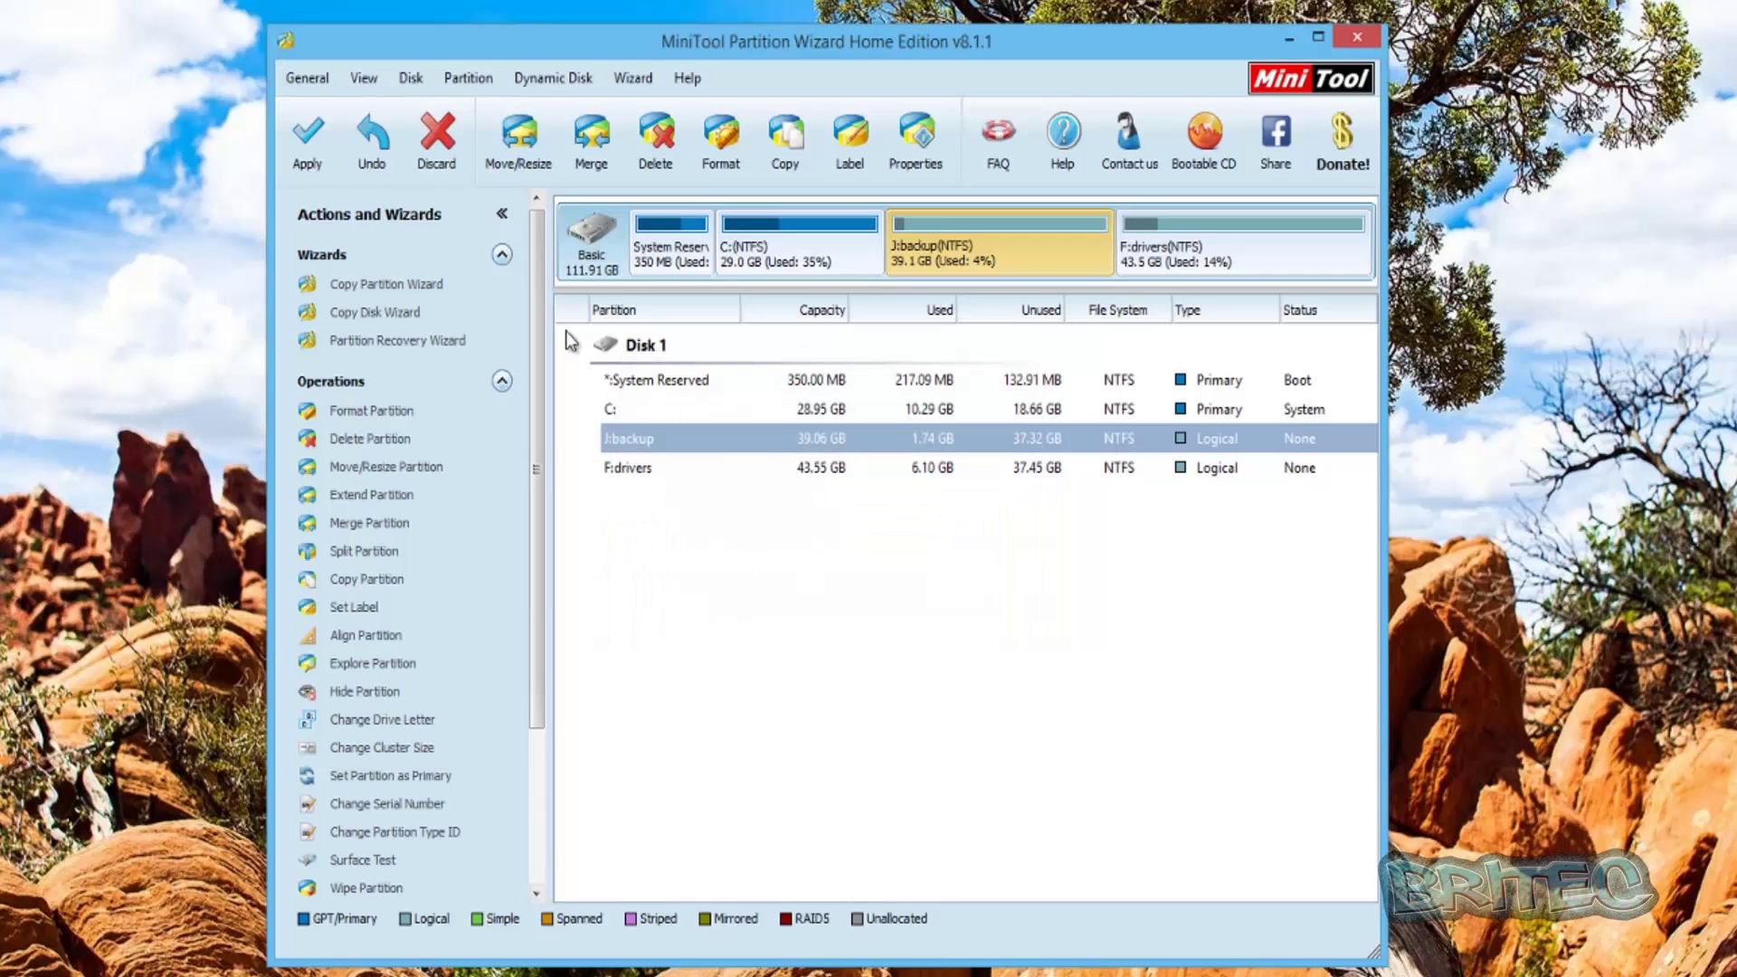
{"action": "left_click", "coordinate": [297, 147]}
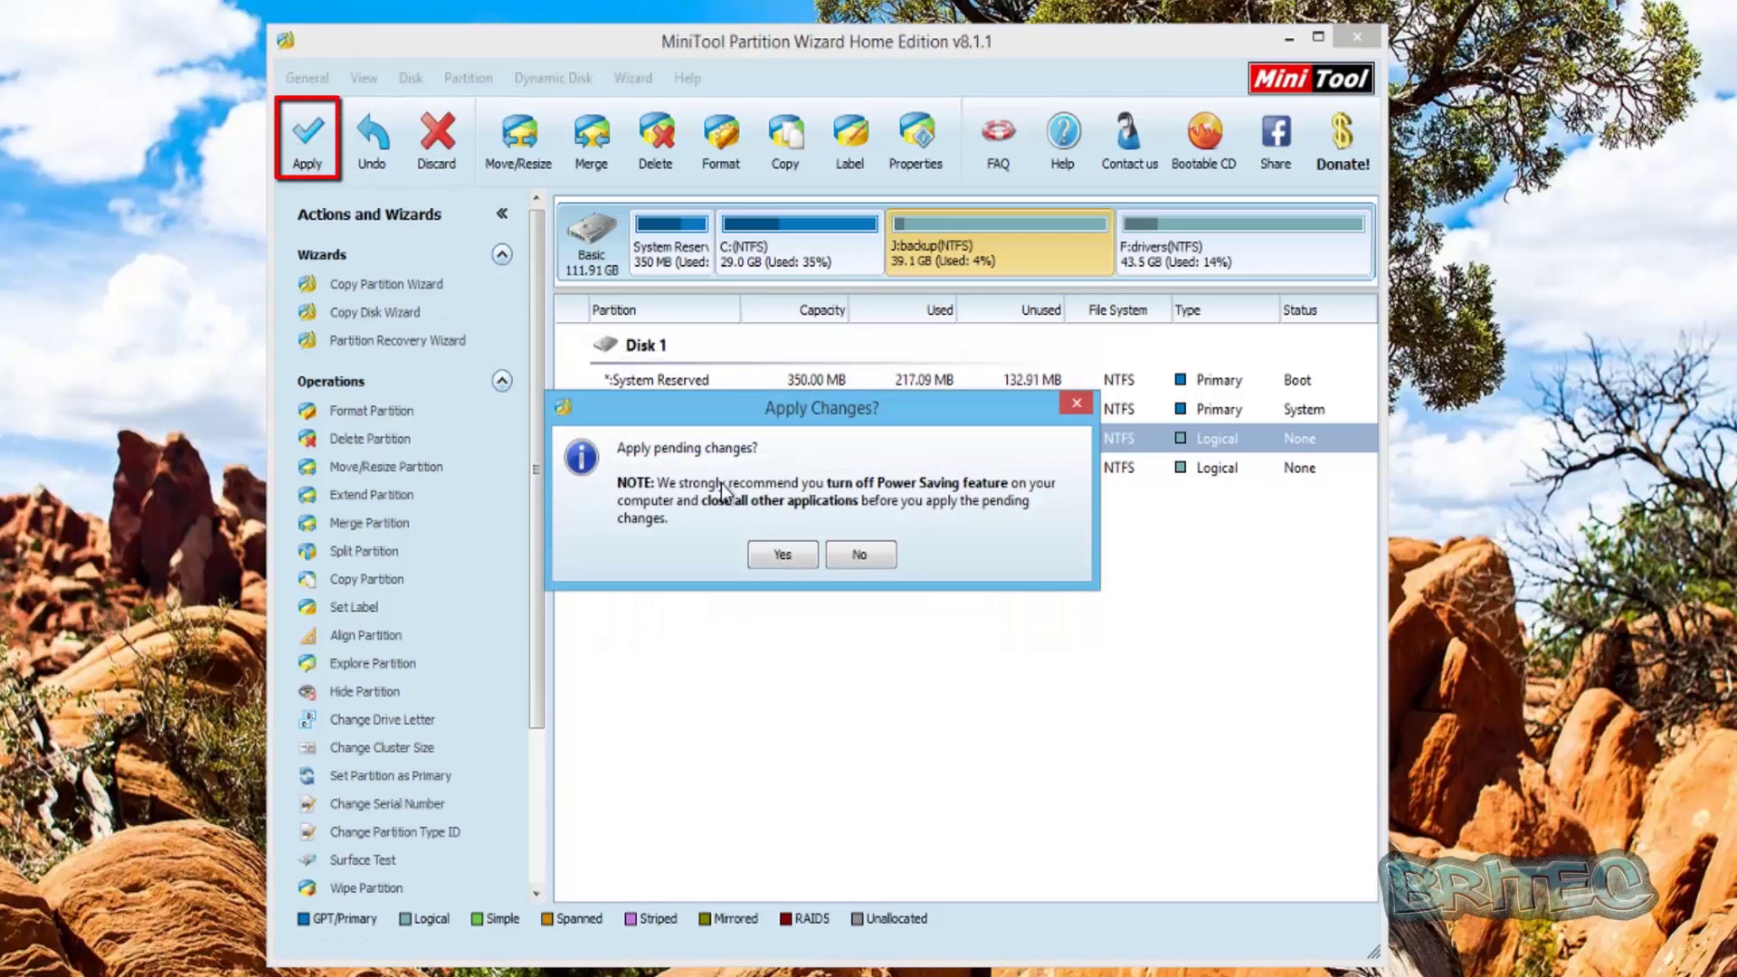
{"action": "left_click", "coordinate": [781, 558]}
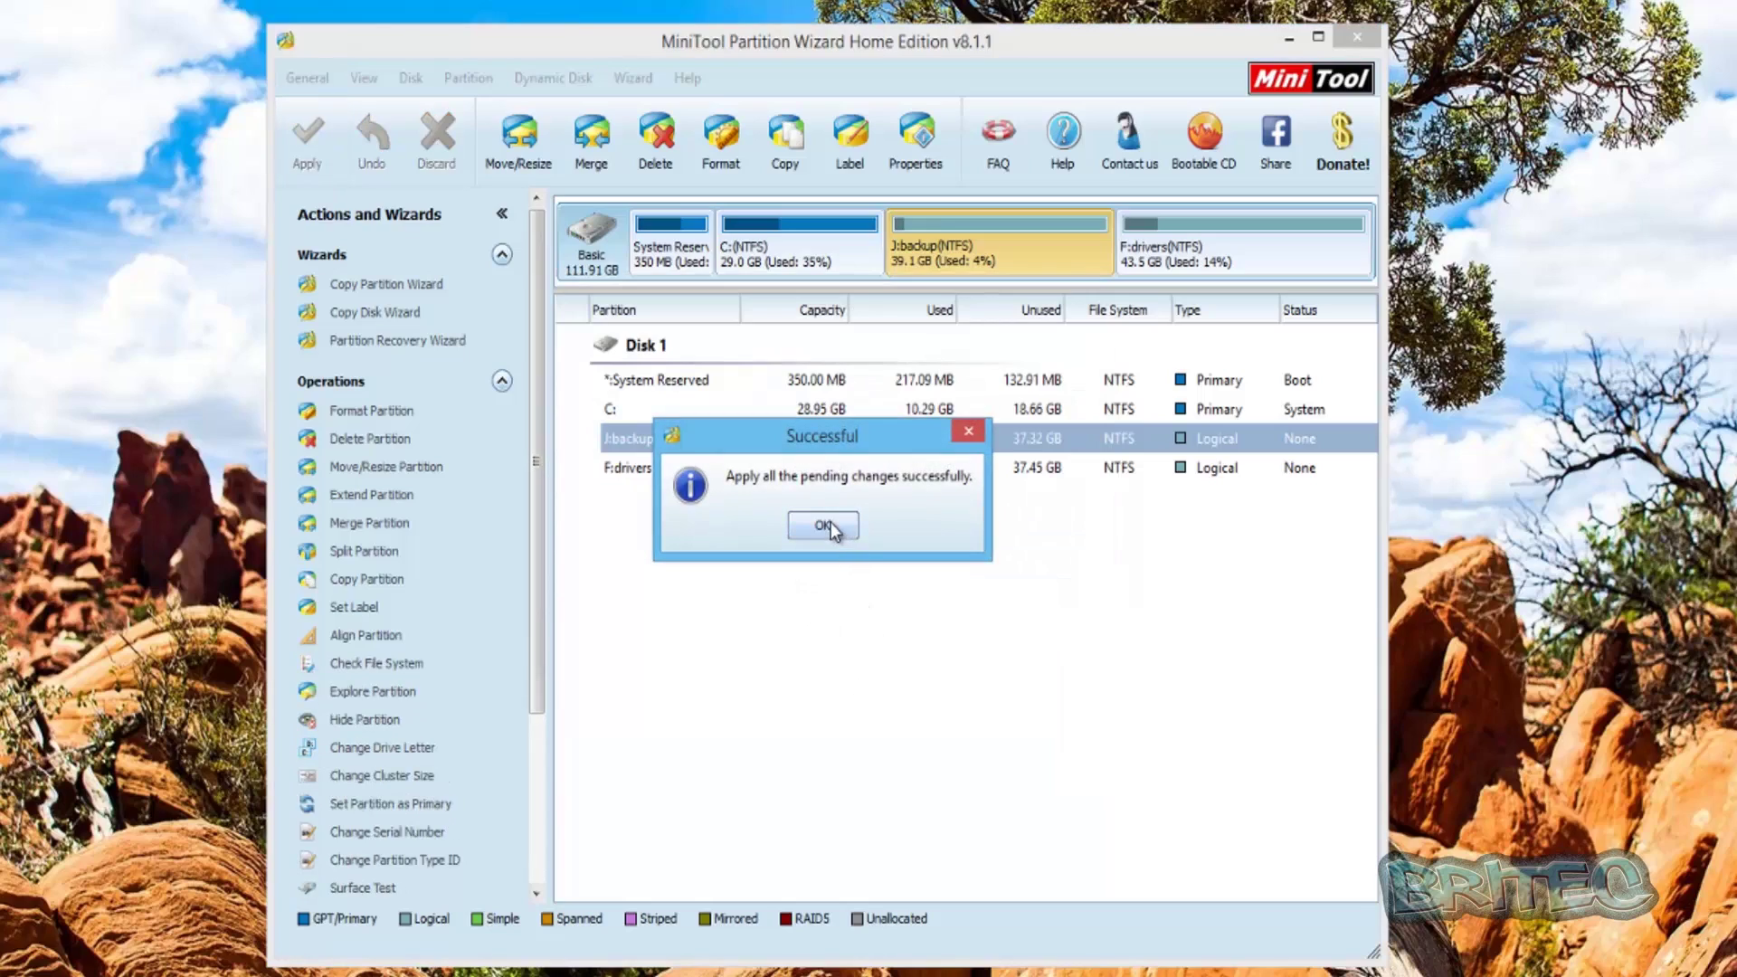
{"action": "left_click", "coordinate": [830, 523]}
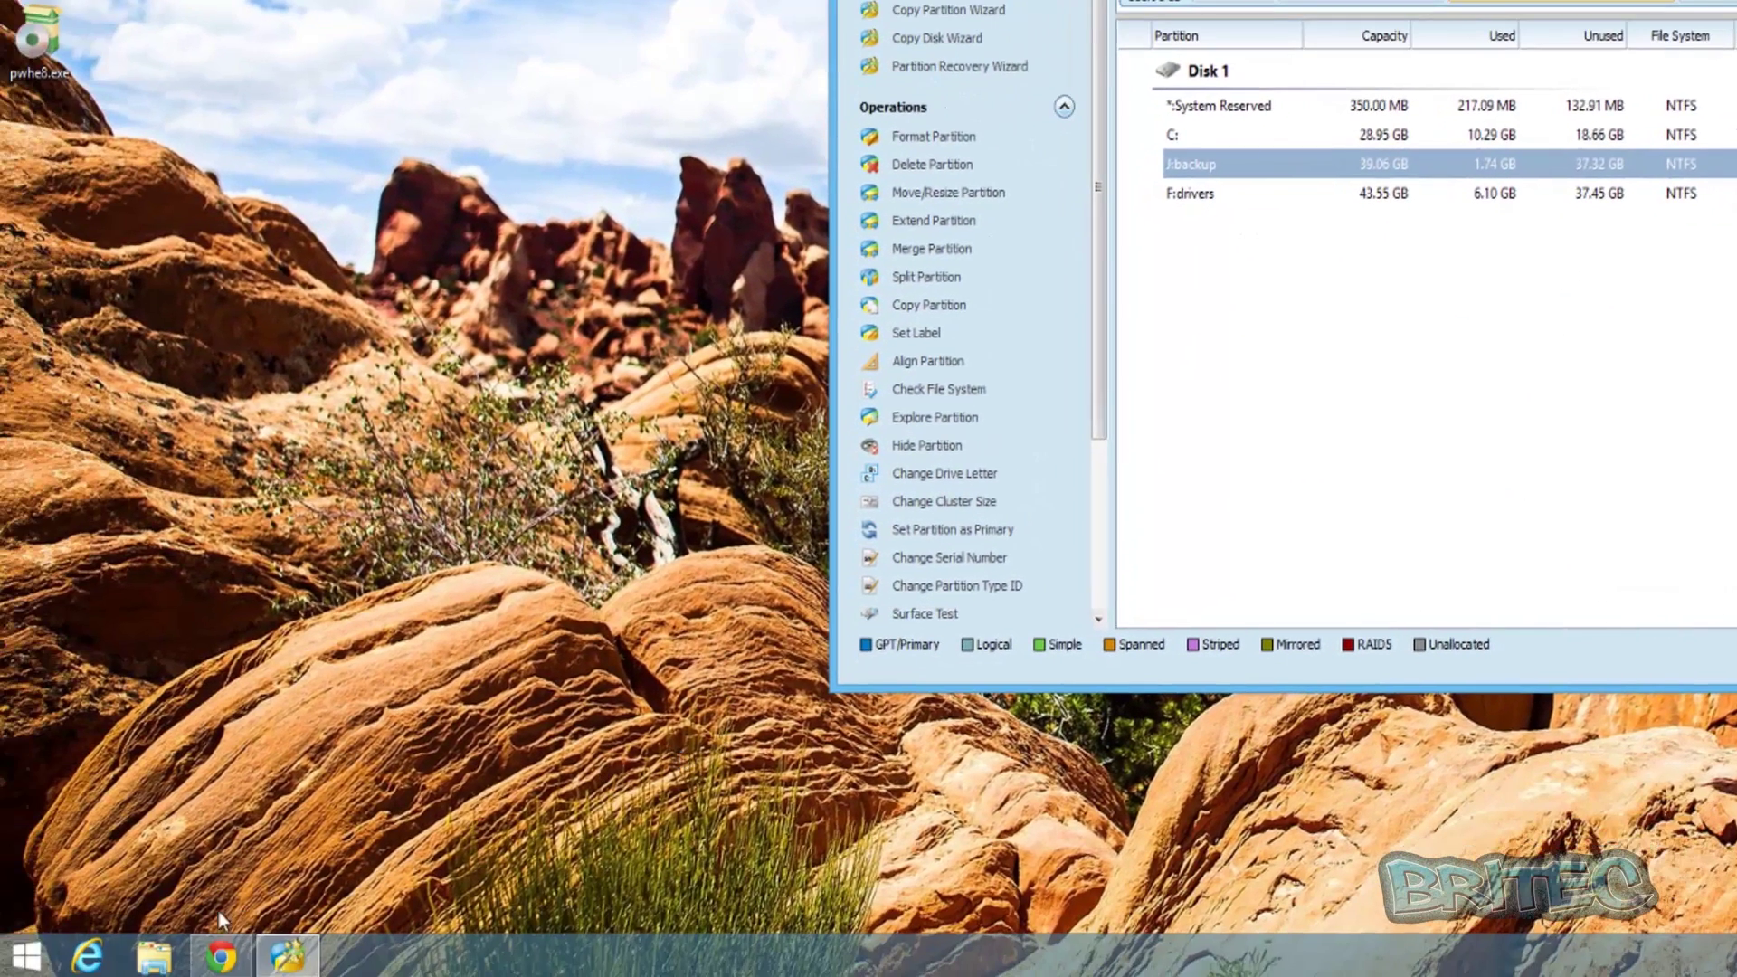
Check in File Explorer that backup (J:) appears and holds the driver files, then close it
{"action": "right_click", "coordinate": [22, 959]}
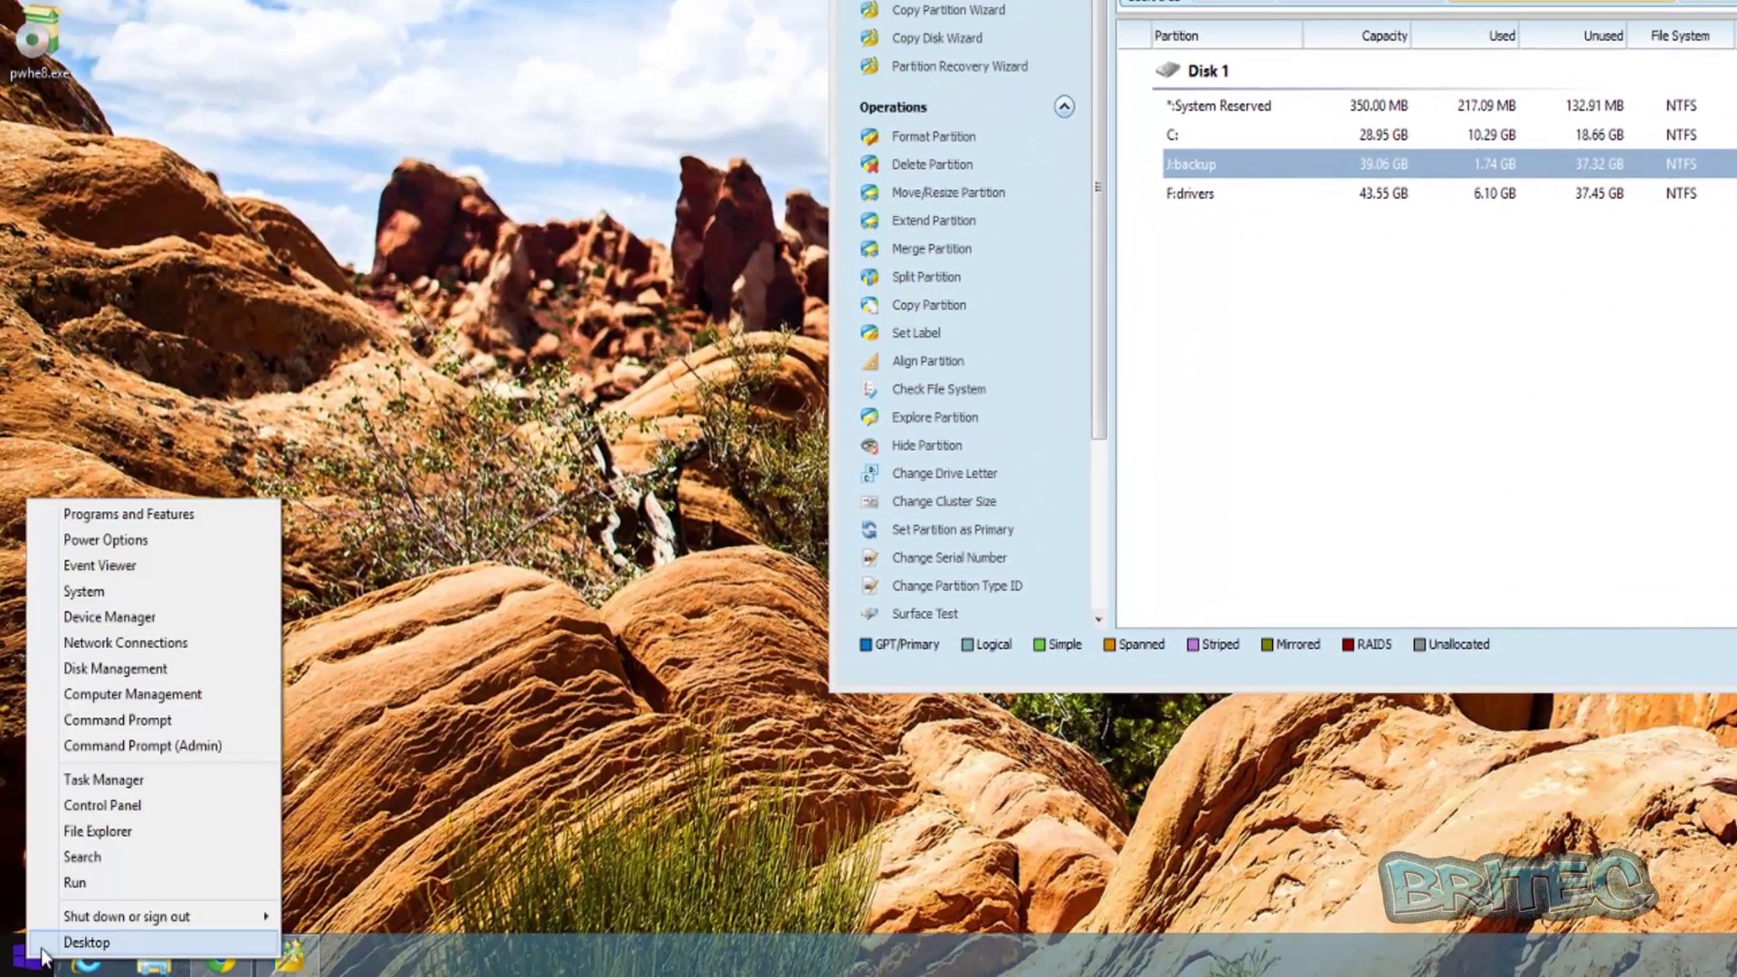
{"action": "left_click", "coordinate": [143, 829]}
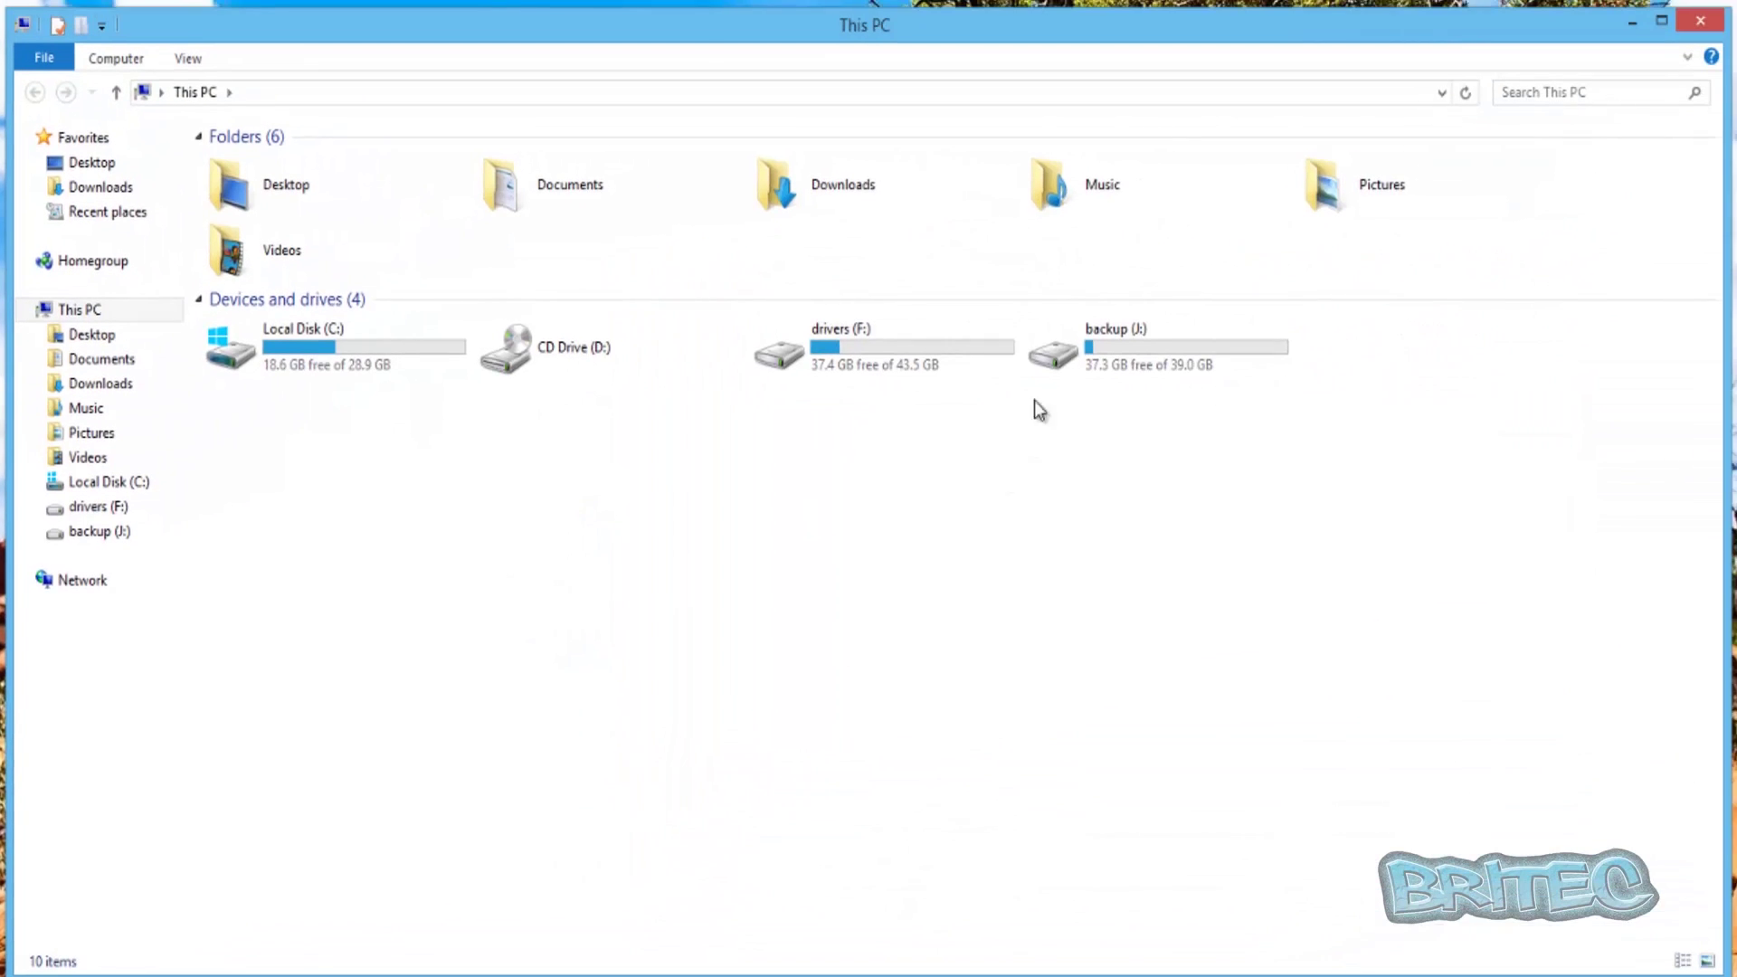
{"action": "double_click", "coordinate": [1137, 339]}
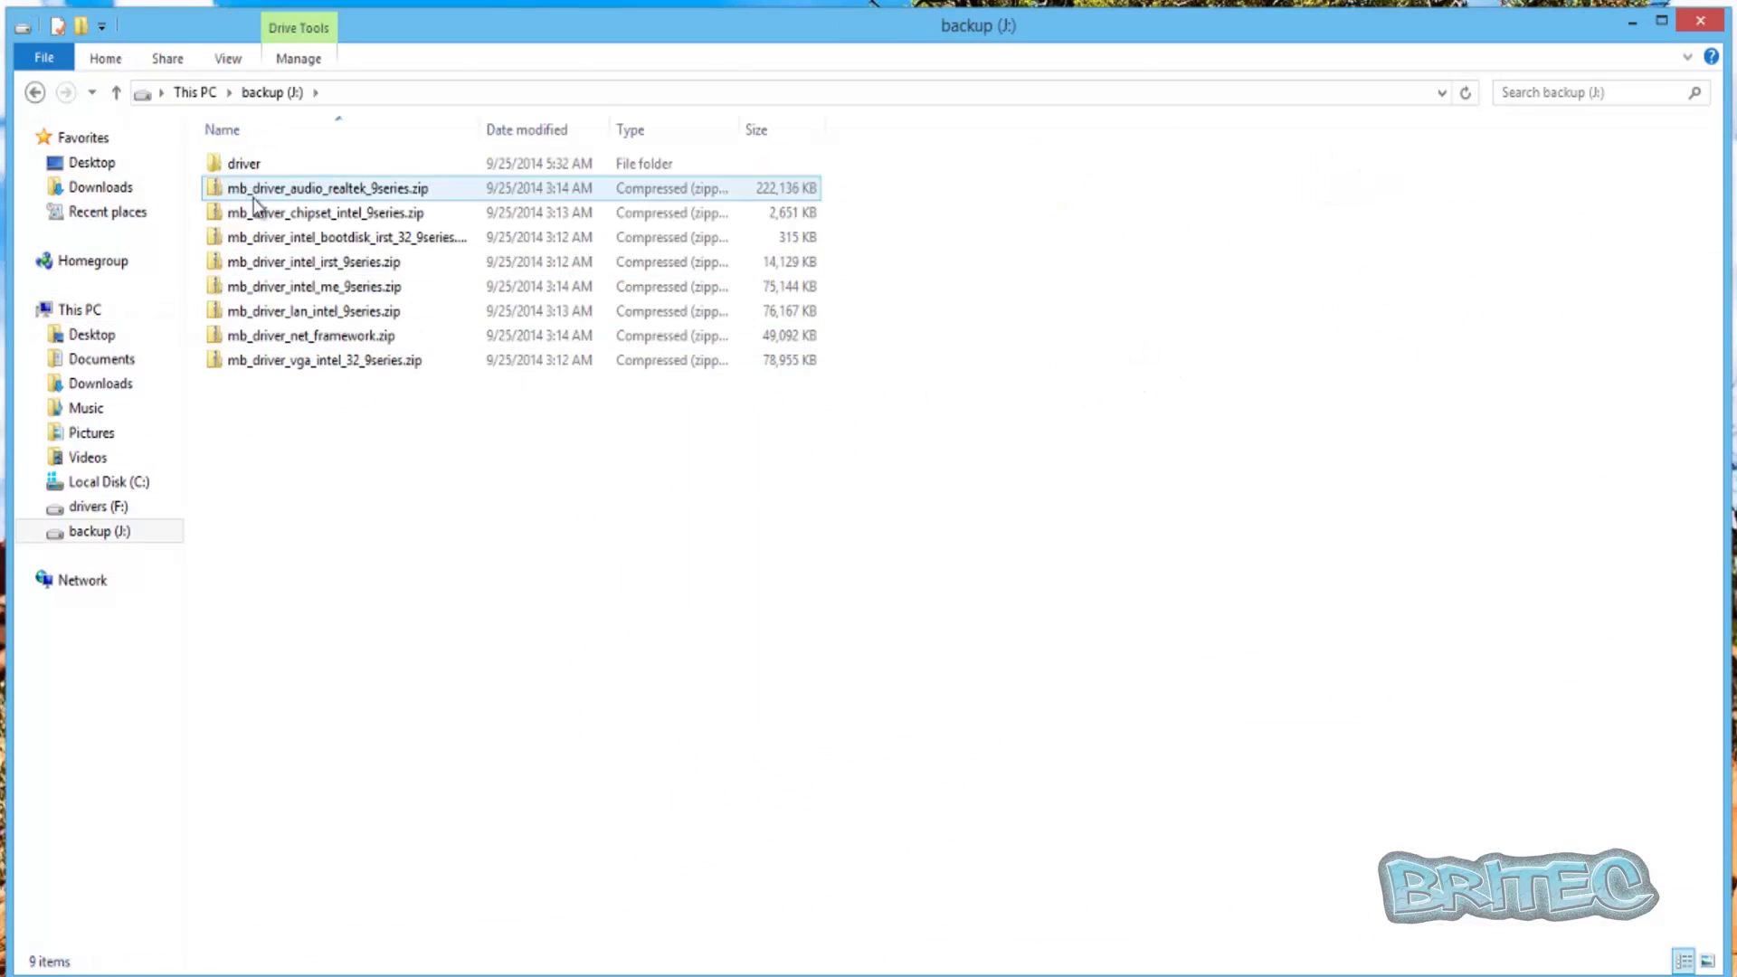
{"action": "left_click", "coordinate": [35, 91]}
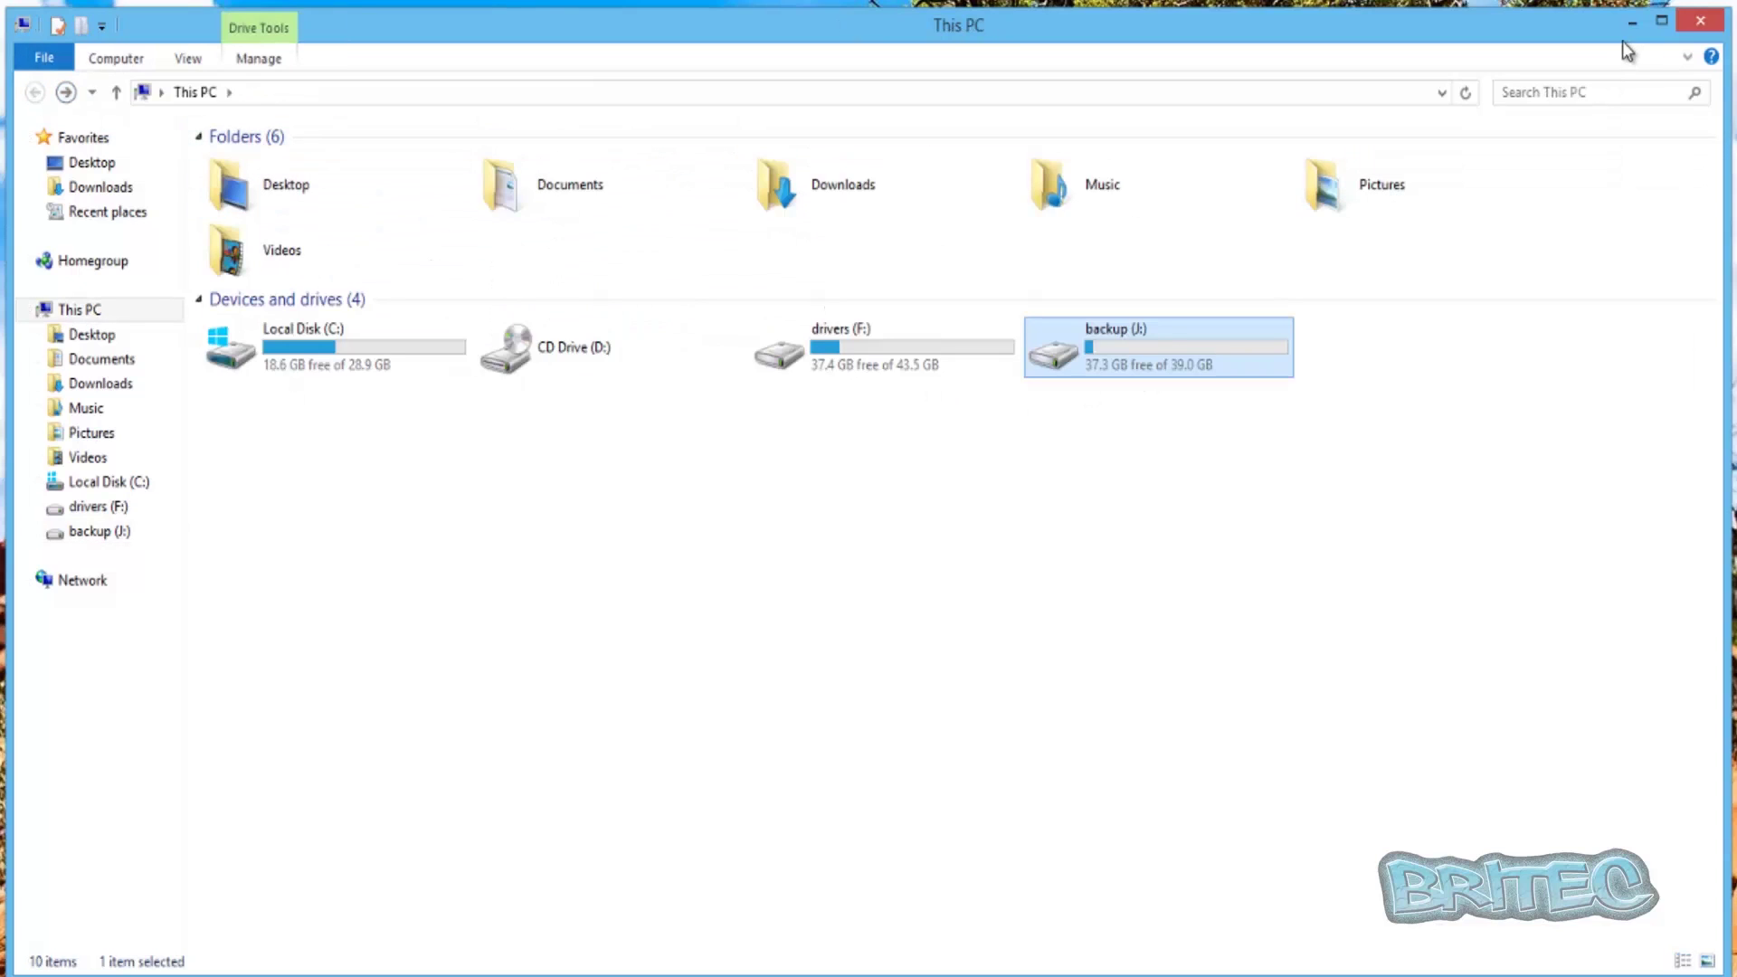
{"action": "left_click", "coordinate": [1701, 20]}
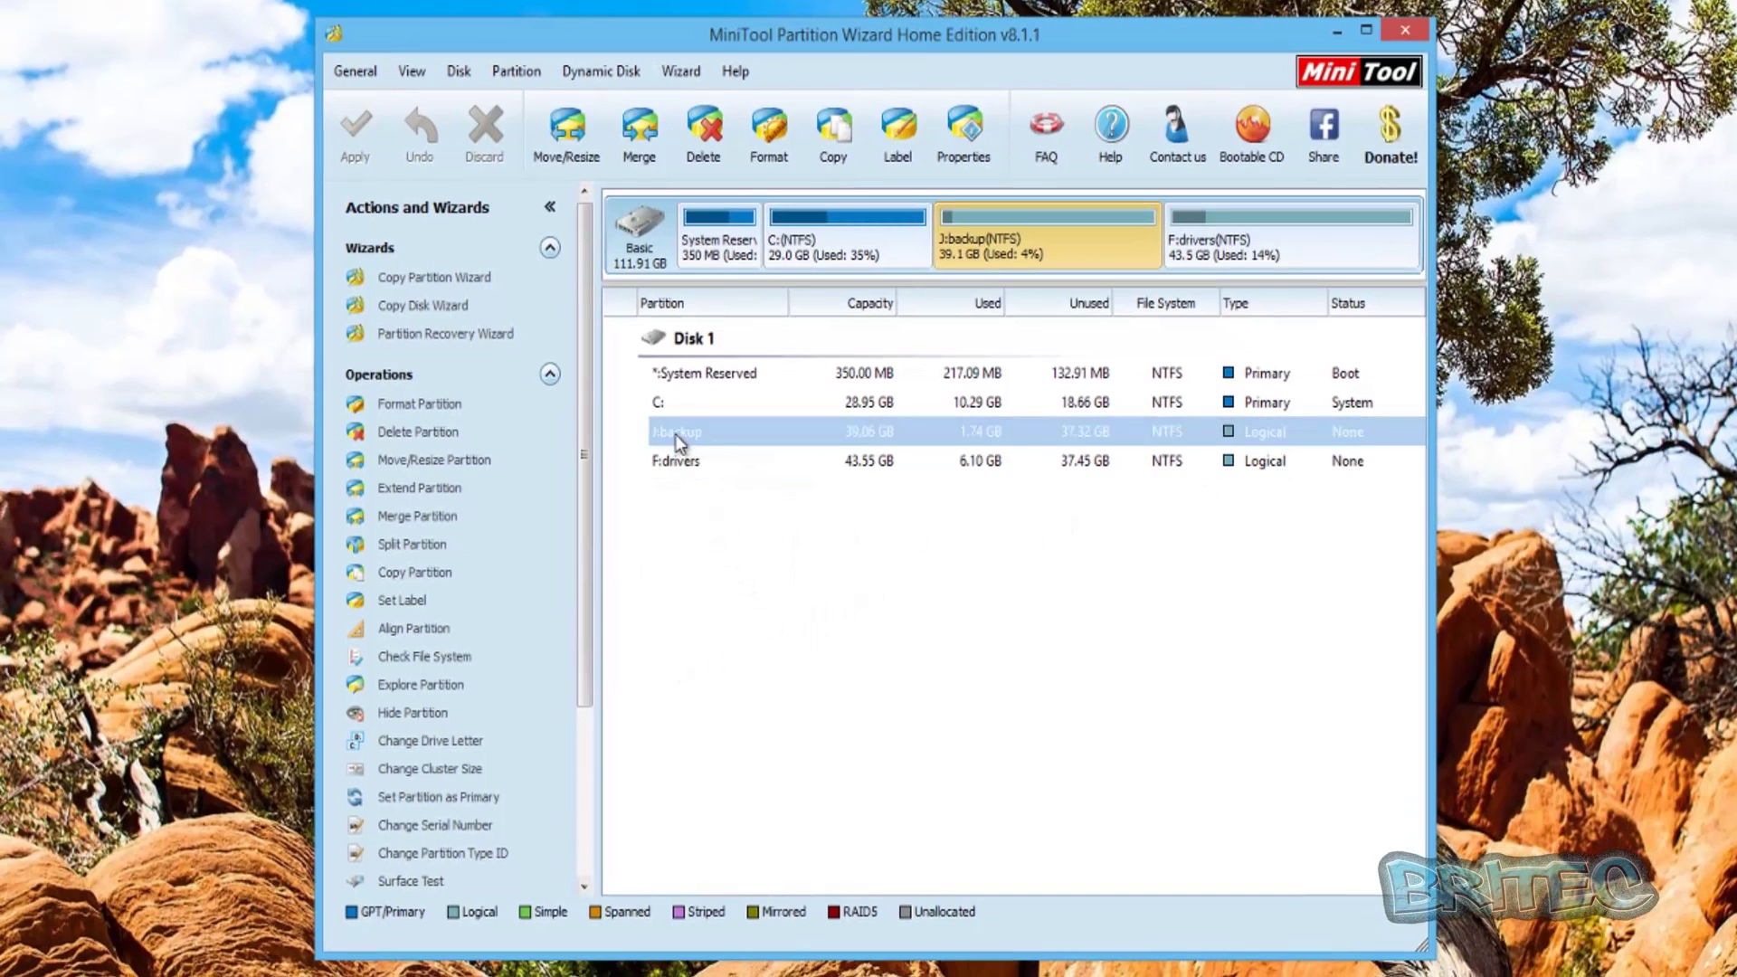
Hide the backup partition again and apply the change successfully
{"action": "left_click", "coordinate": [411, 717]}
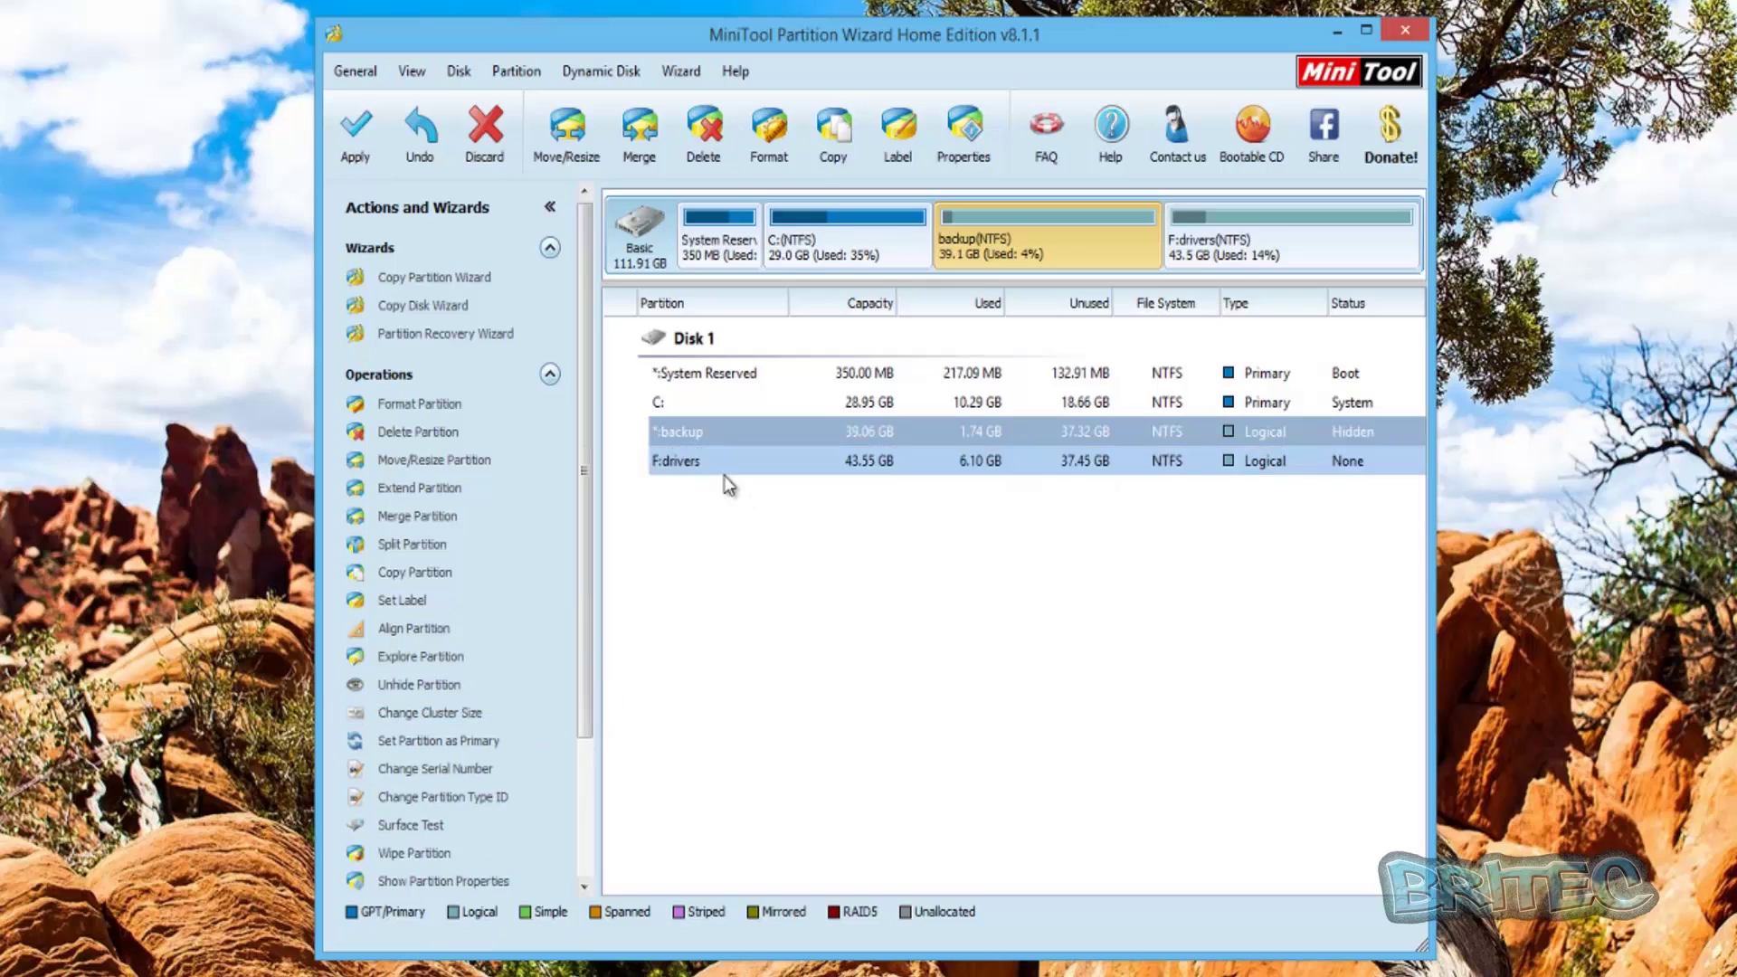
{"action": "left_click", "coordinate": [355, 131]}
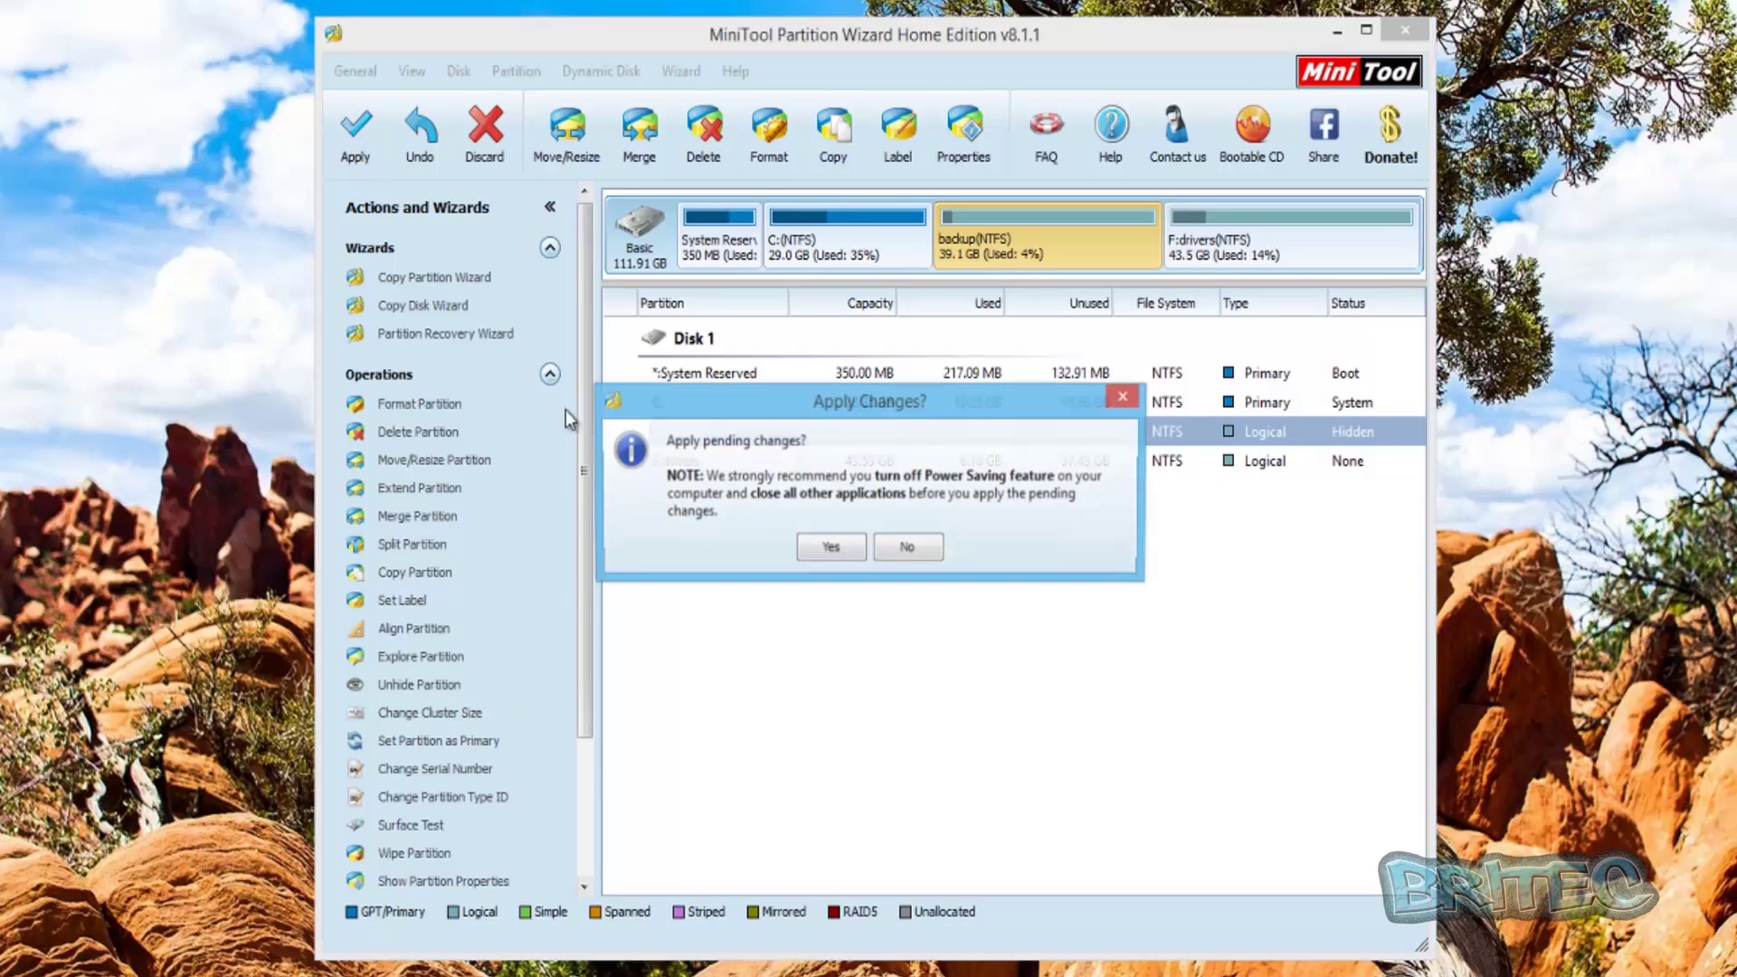
{"action": "left_click", "coordinate": [820, 548]}
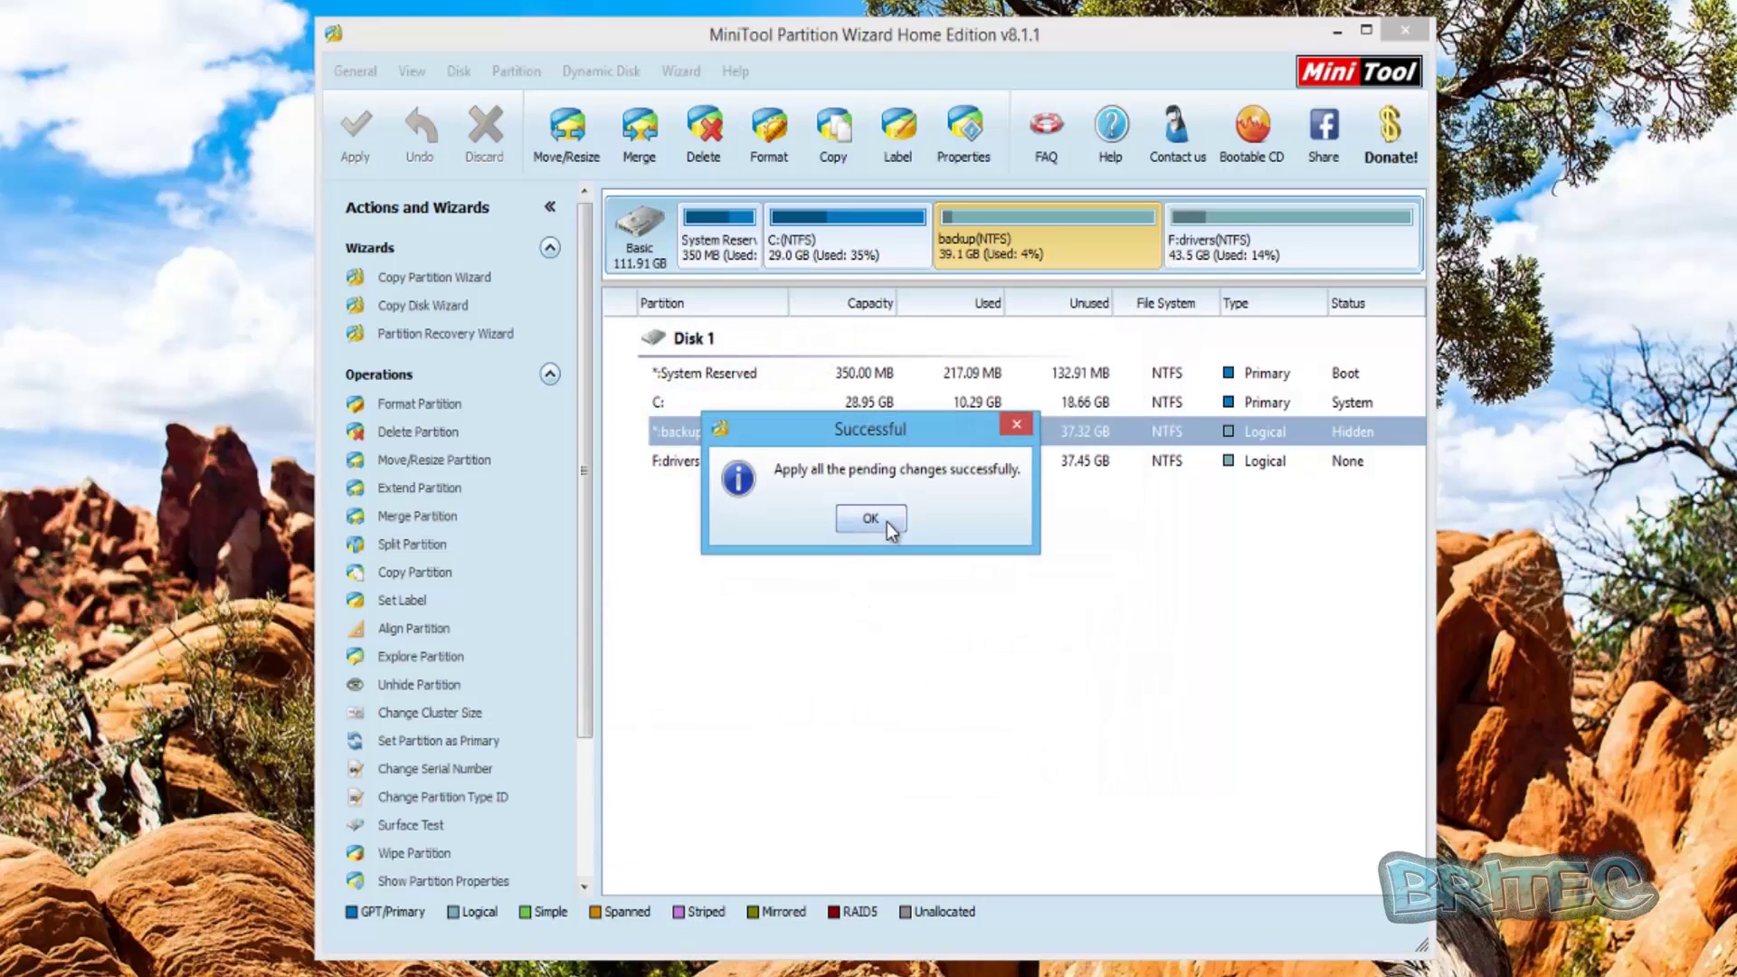
{"action": "left_click", "coordinate": [887, 517]}
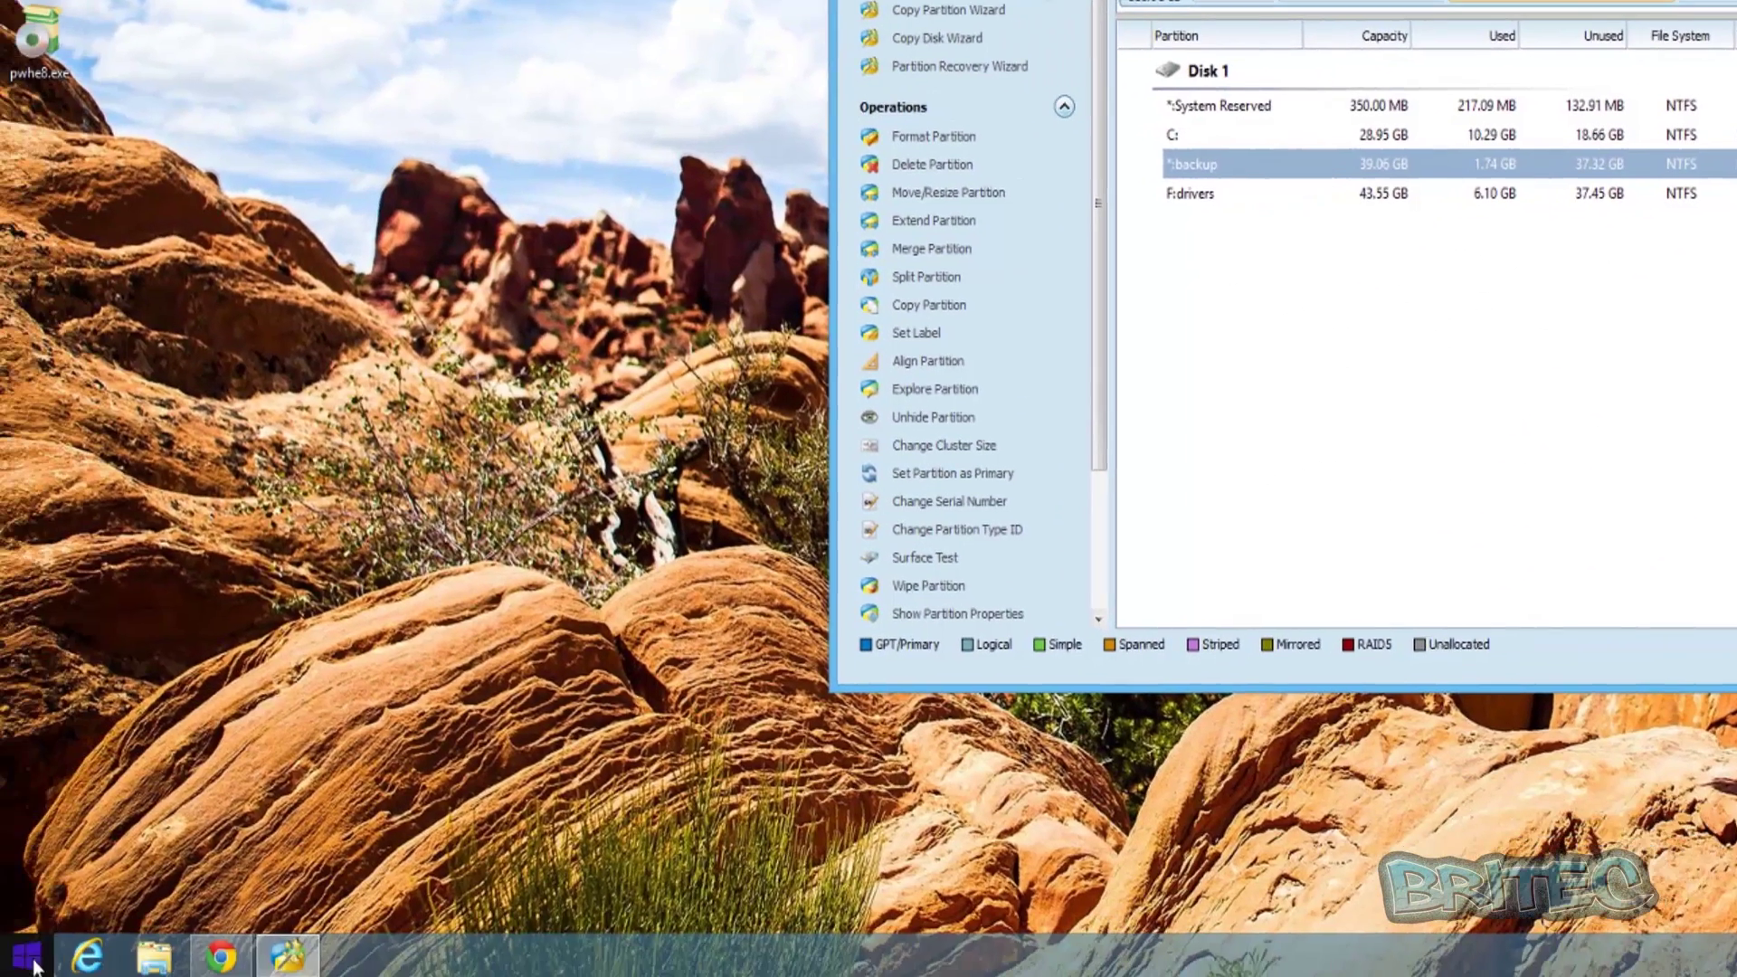
{"action": "key", "text": "super+x"}
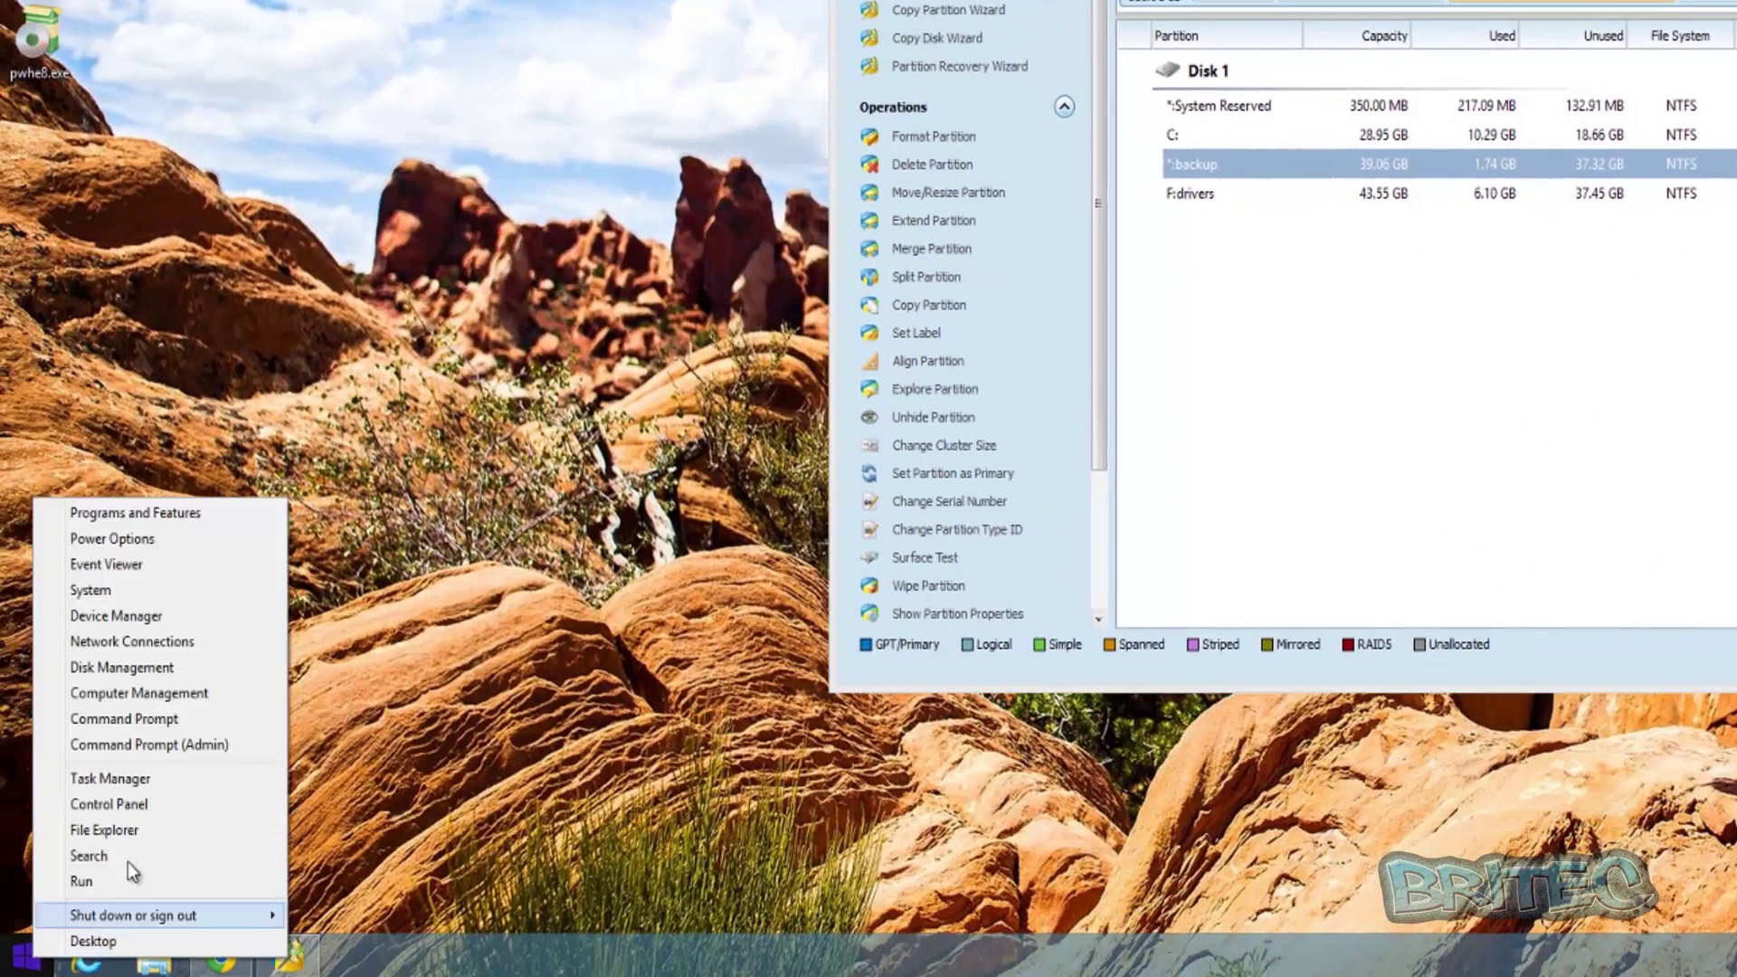
Confirm in File Explorer that the backup drive no longer appears under This PC, then close it
{"action": "left_click", "coordinate": [144, 830]}
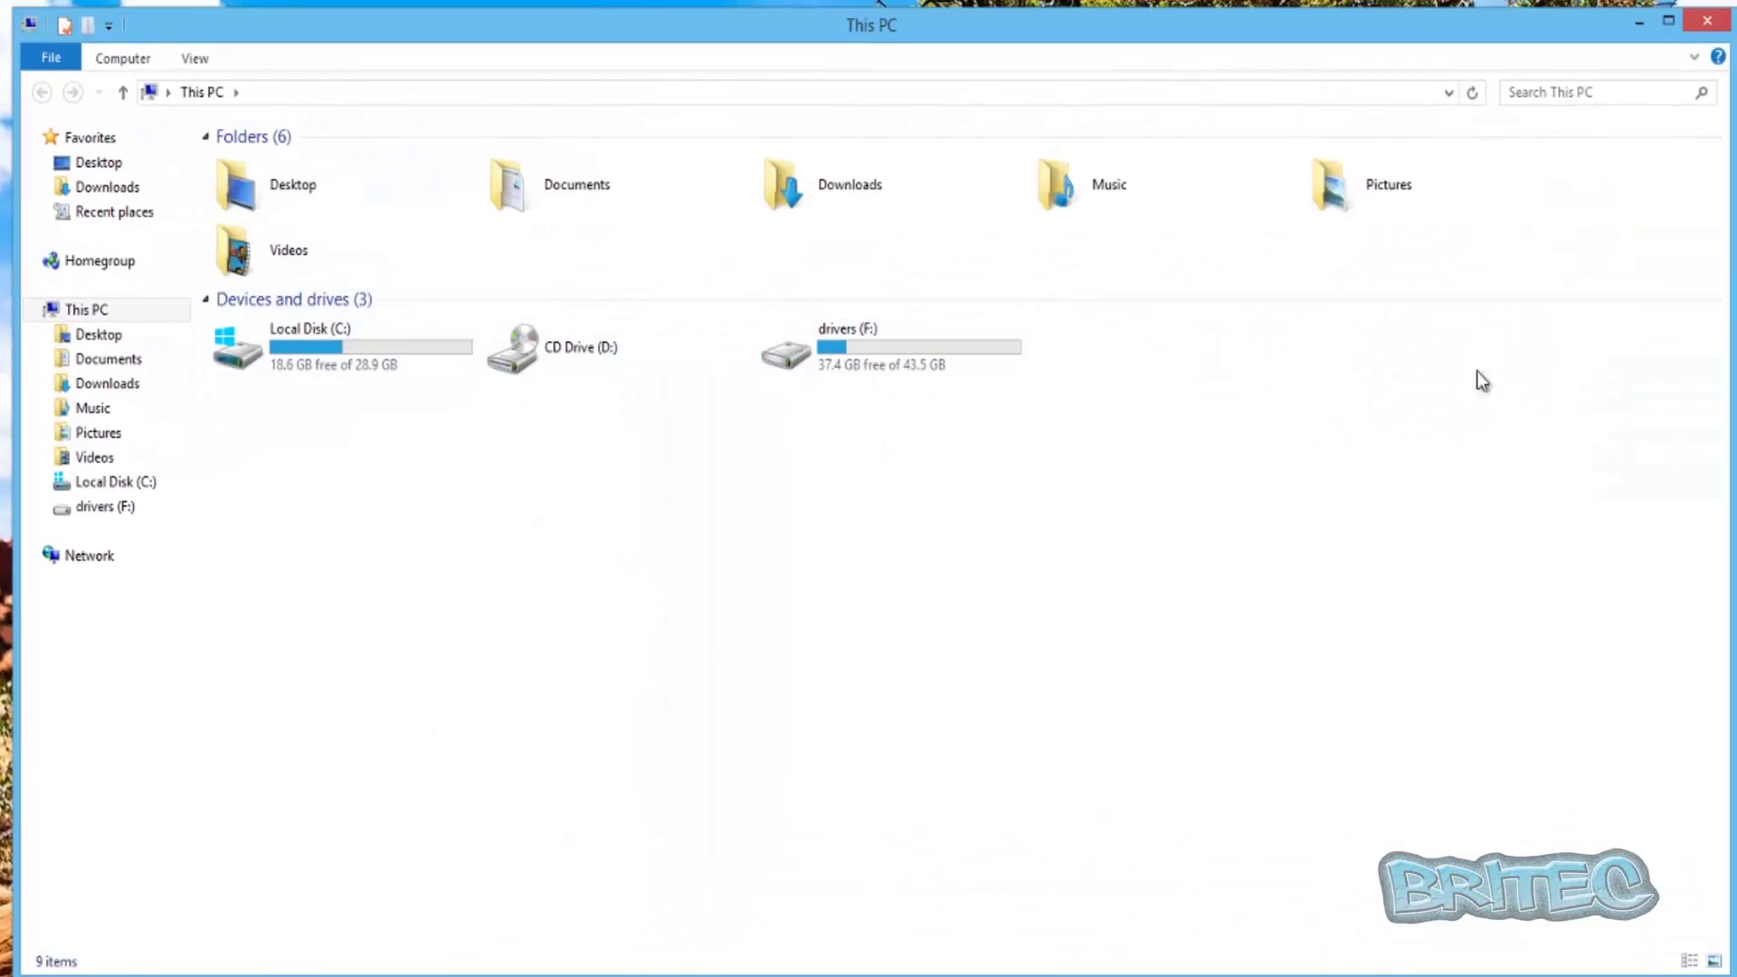
{"action": "left_click", "coordinate": [1707, 20]}
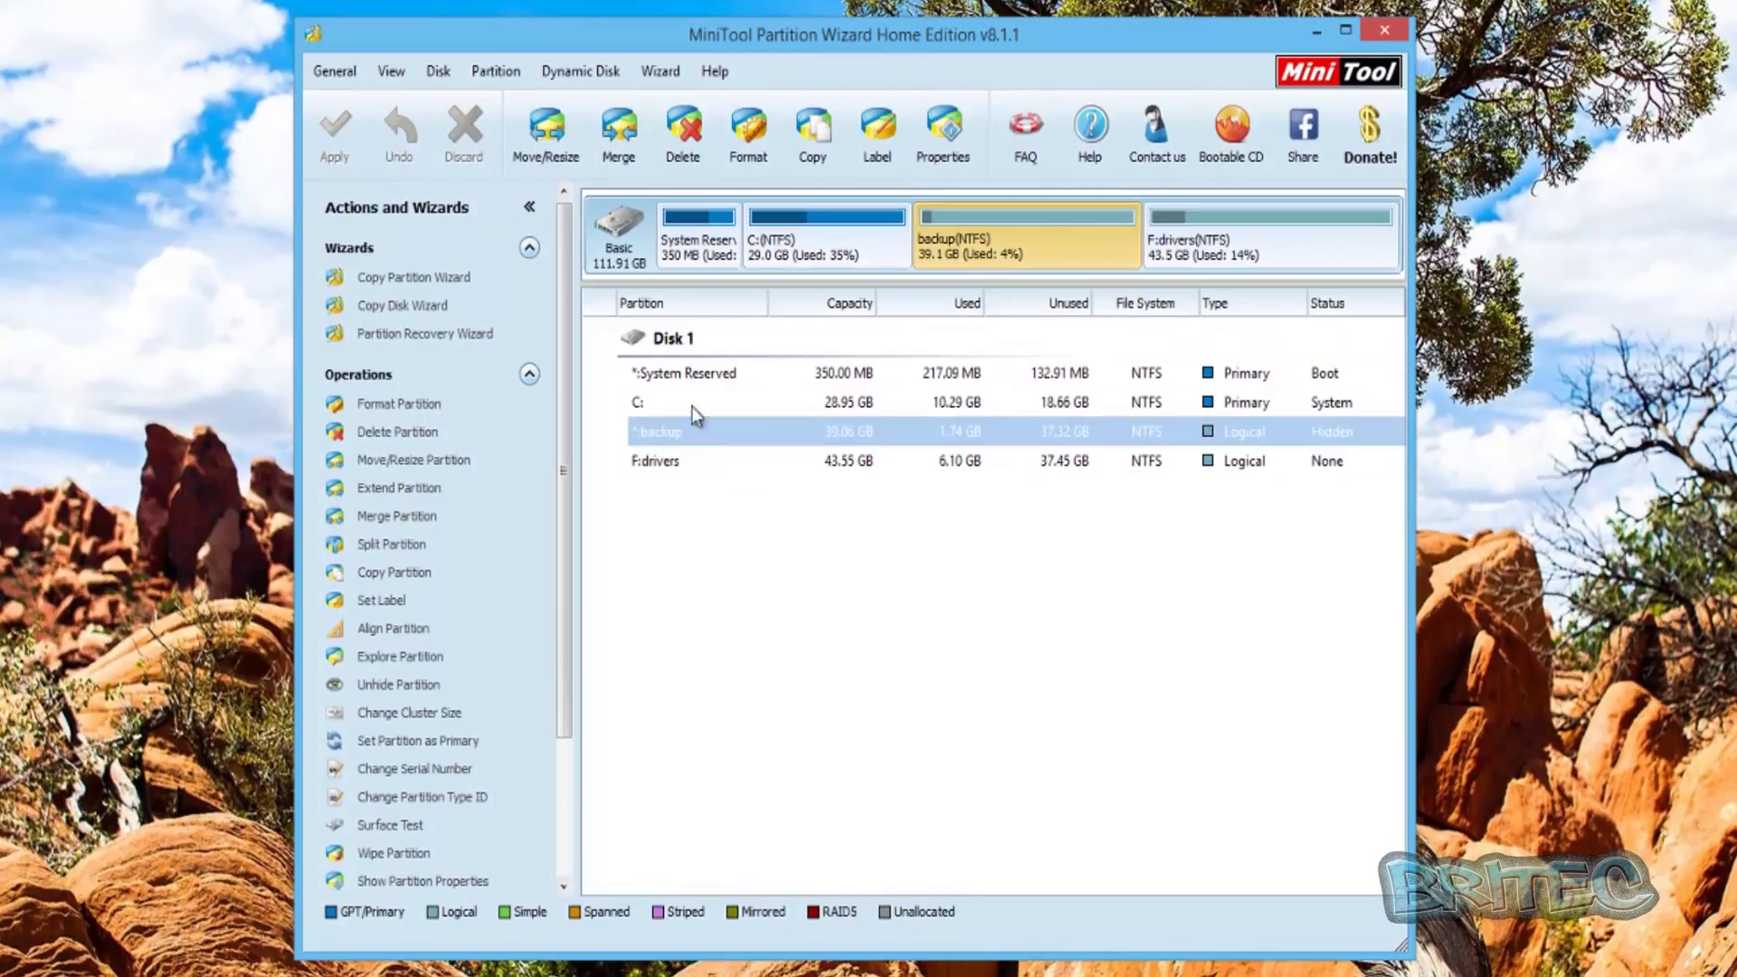
Close MiniTool Partition Wizard, leaving the backup partition hidden
{"action": "left_click", "coordinate": [1393, 33]}
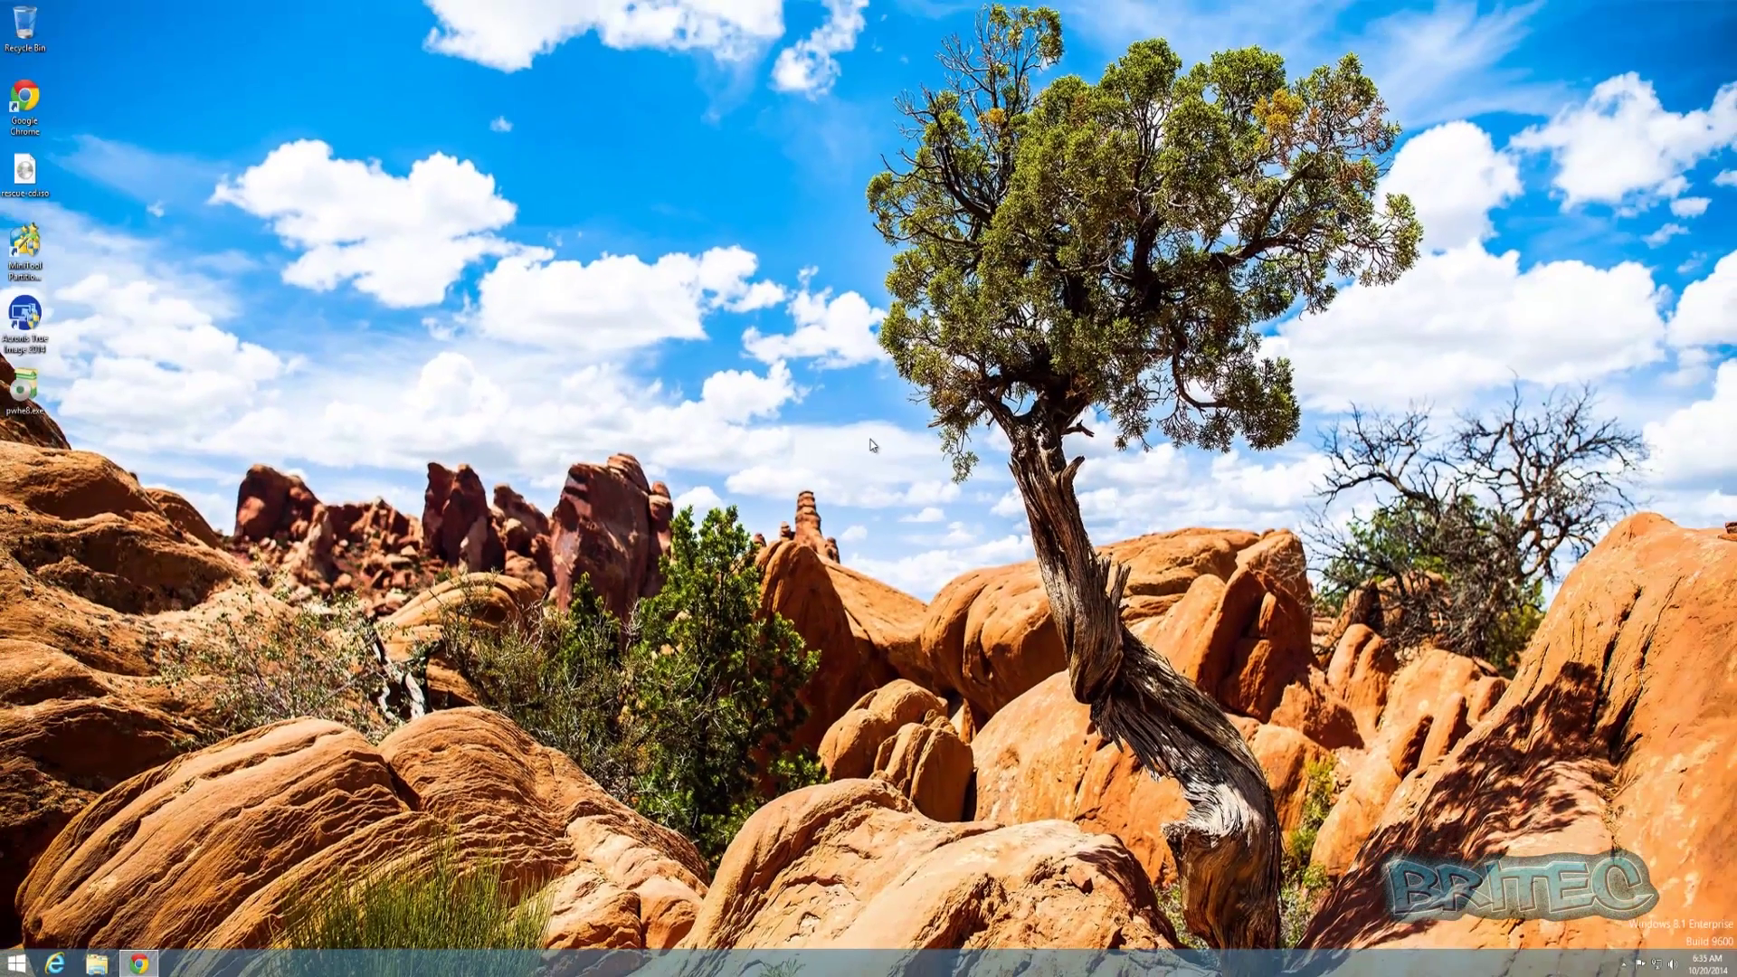